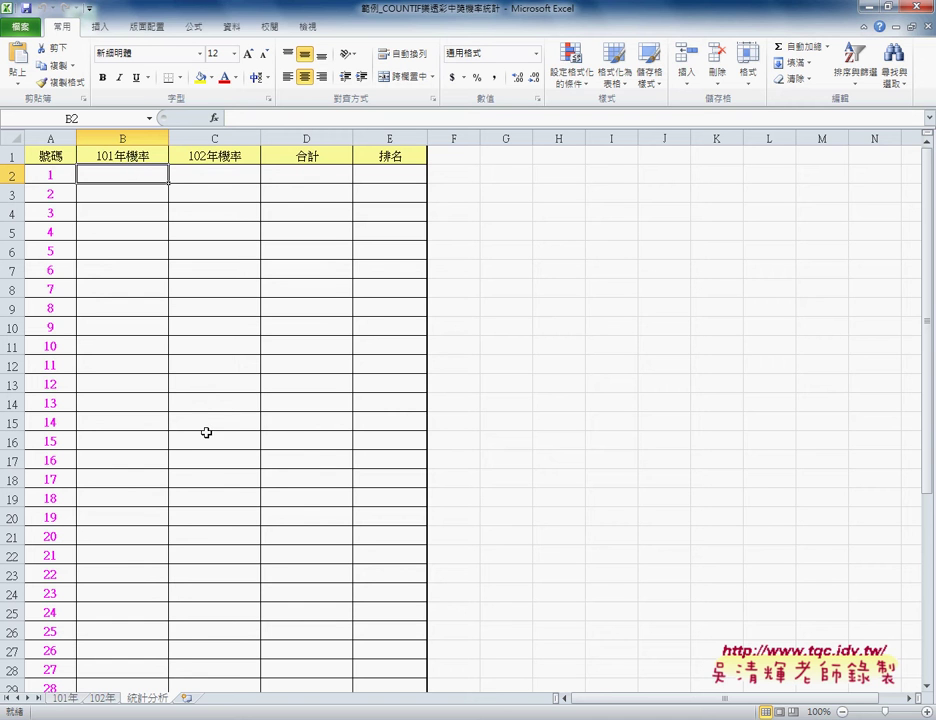
Step: Insert a COUNTIF function into B2 from the 統計 category, ready for its arguments
click(213, 119)
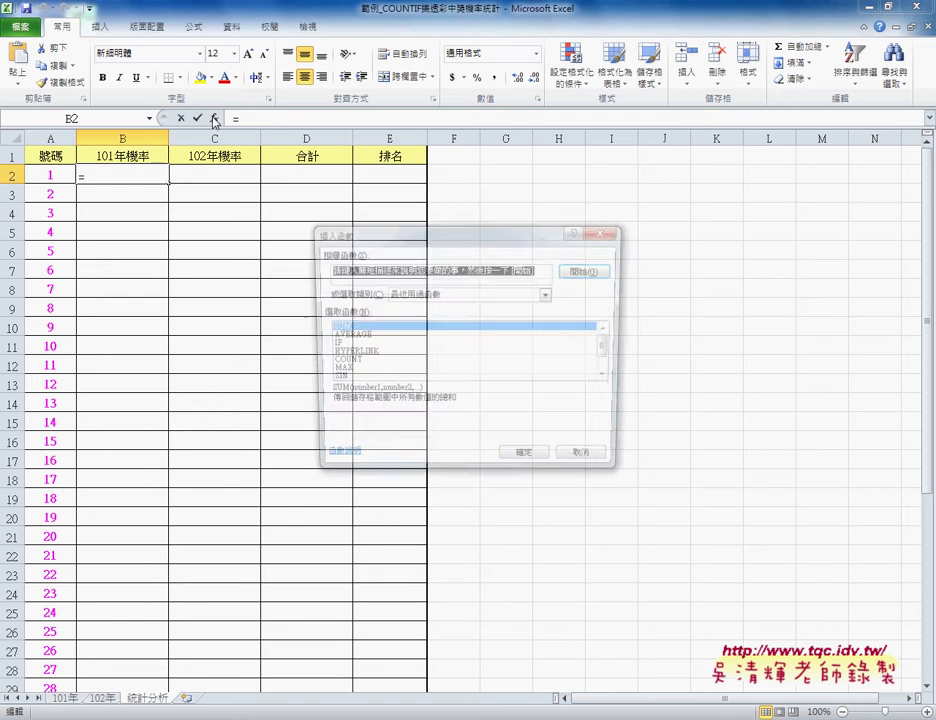
click(549, 294)
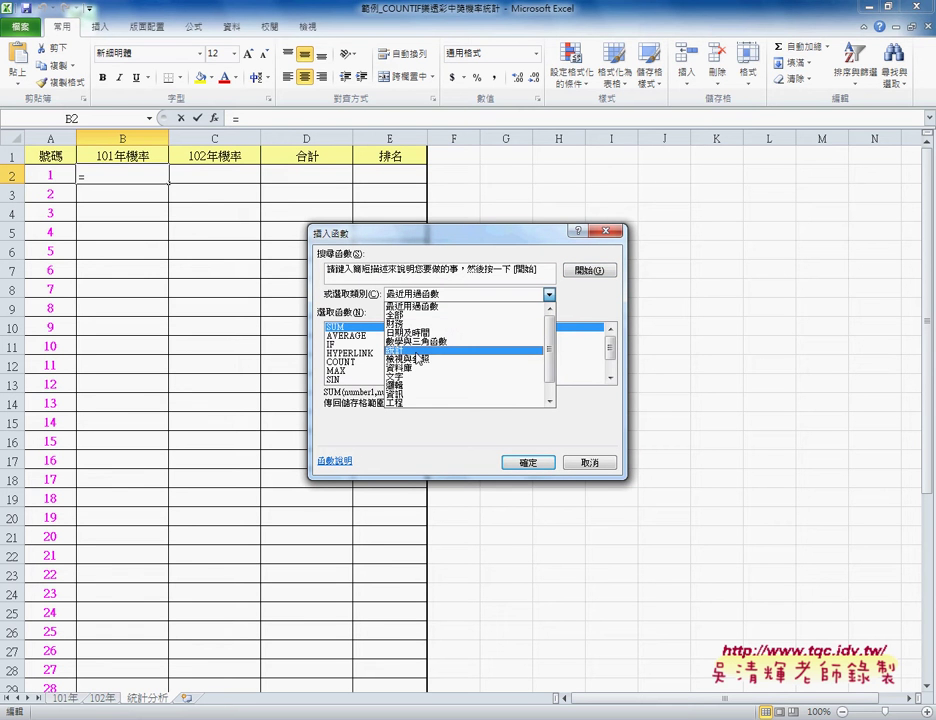
click(415, 350)
scroll(605, 365, down, 6)
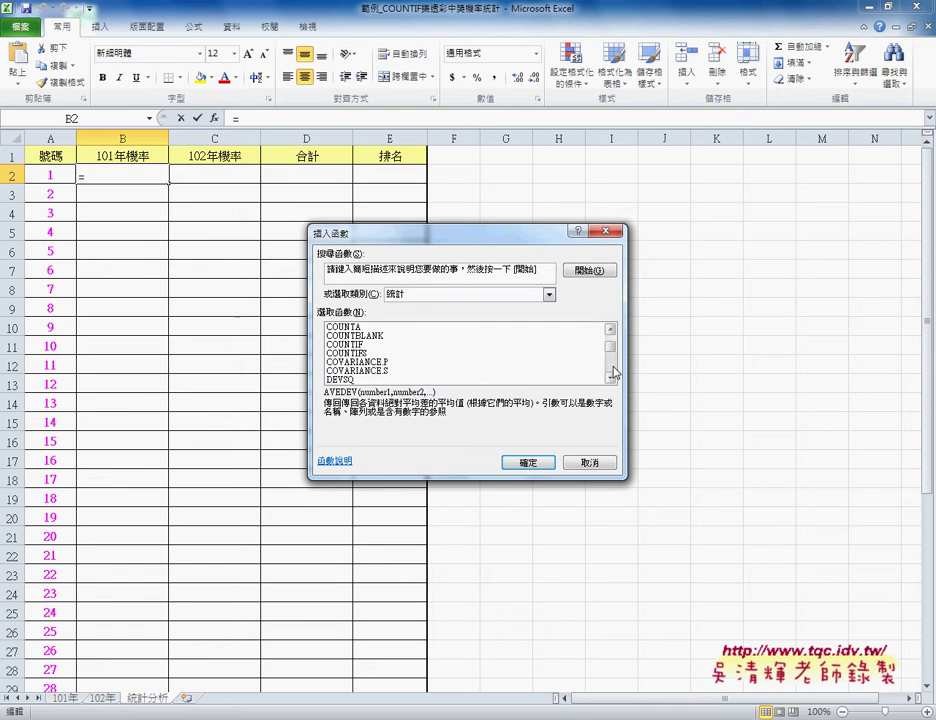
scroll(588, 373, down, 2)
click(610, 329)
click(610, 329)
click(610, 329)
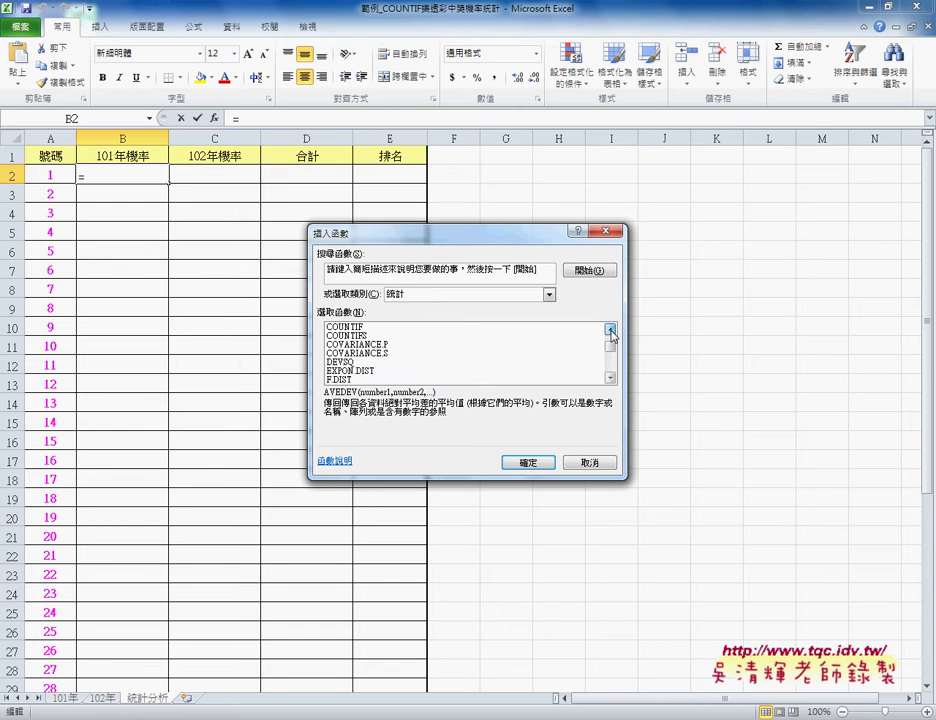
click(610, 329)
click(610, 329)
click(450, 336)
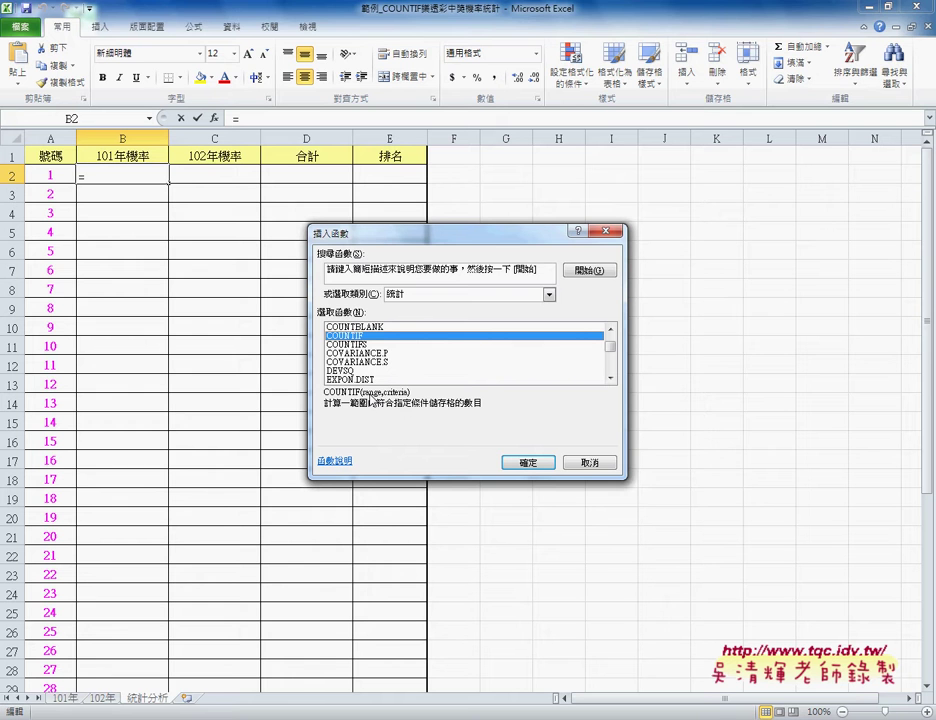
click(530, 462)
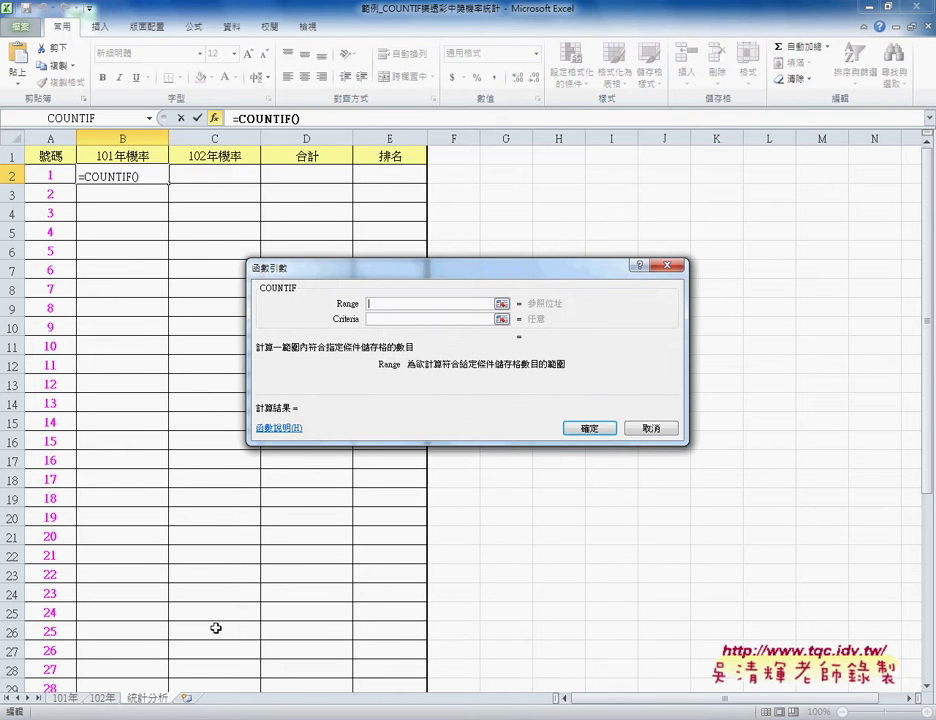
Step: Drag '101年'!D2:I100 as the COUNTIF range, then cancel so B2 stays empty
click(62, 703)
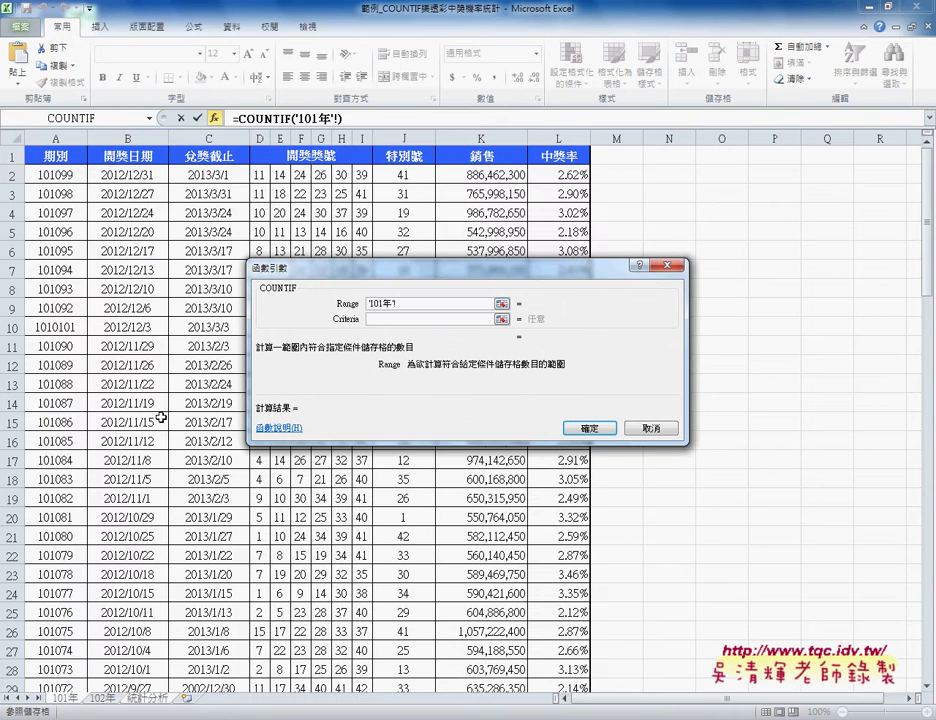
click(259, 174)
drag(259, 174, 336, 716)
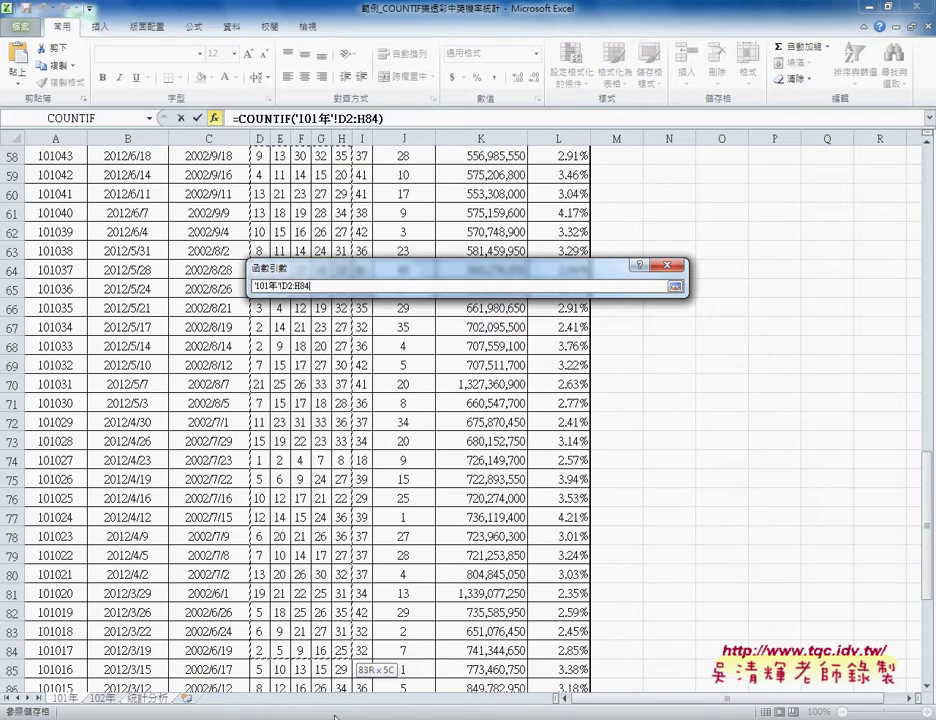
drag(336, 716, 365, 652)
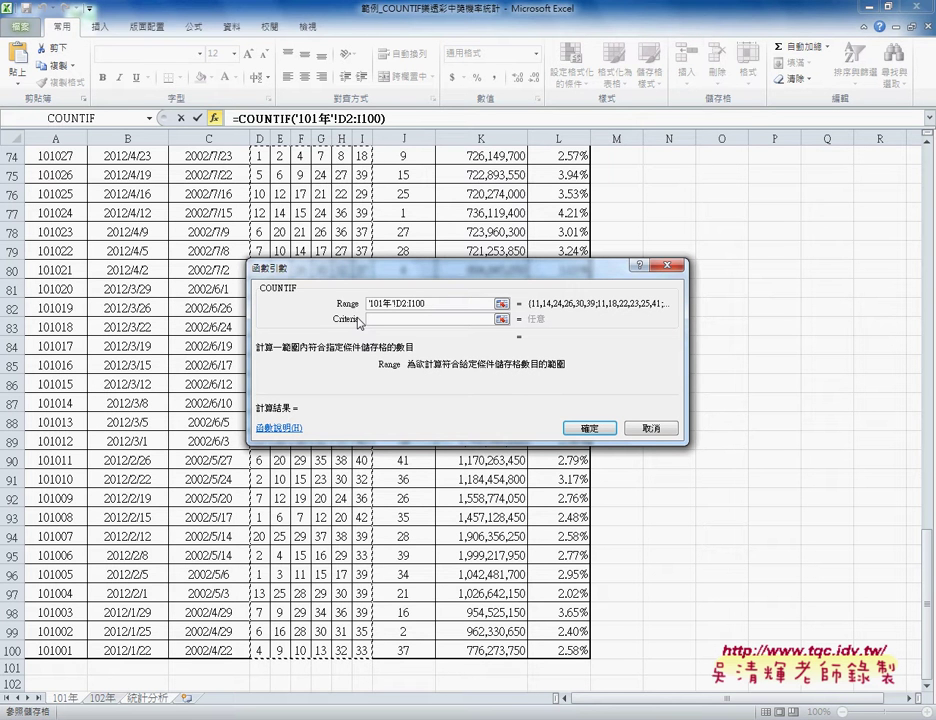
click(651, 428)
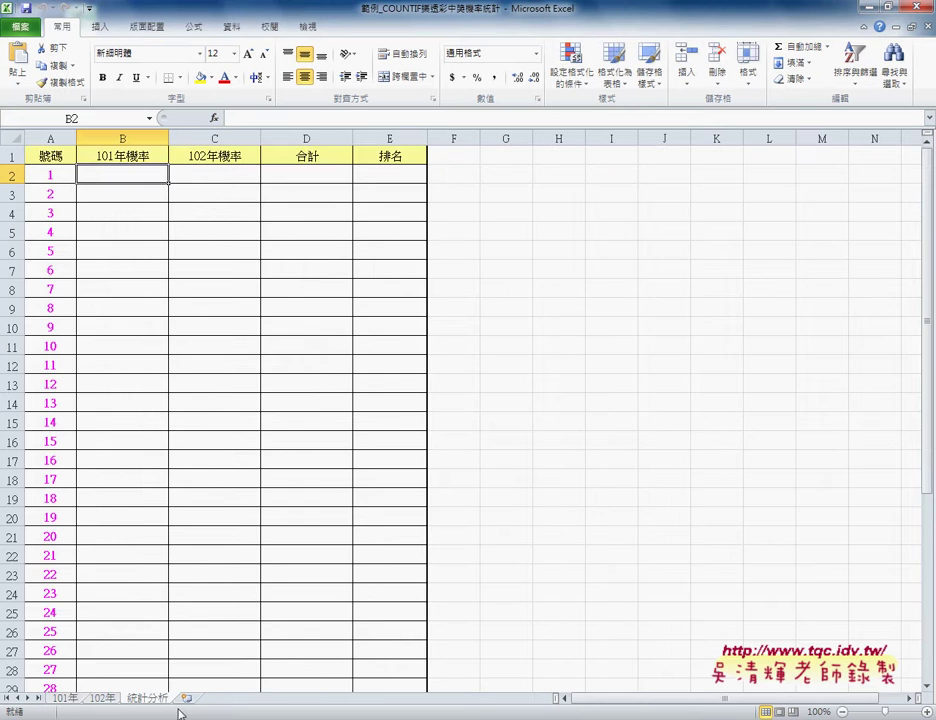
Step: On the 101年 sheet, select the drawn numbers D2:J100 and show the 公式 tools
click(70, 699)
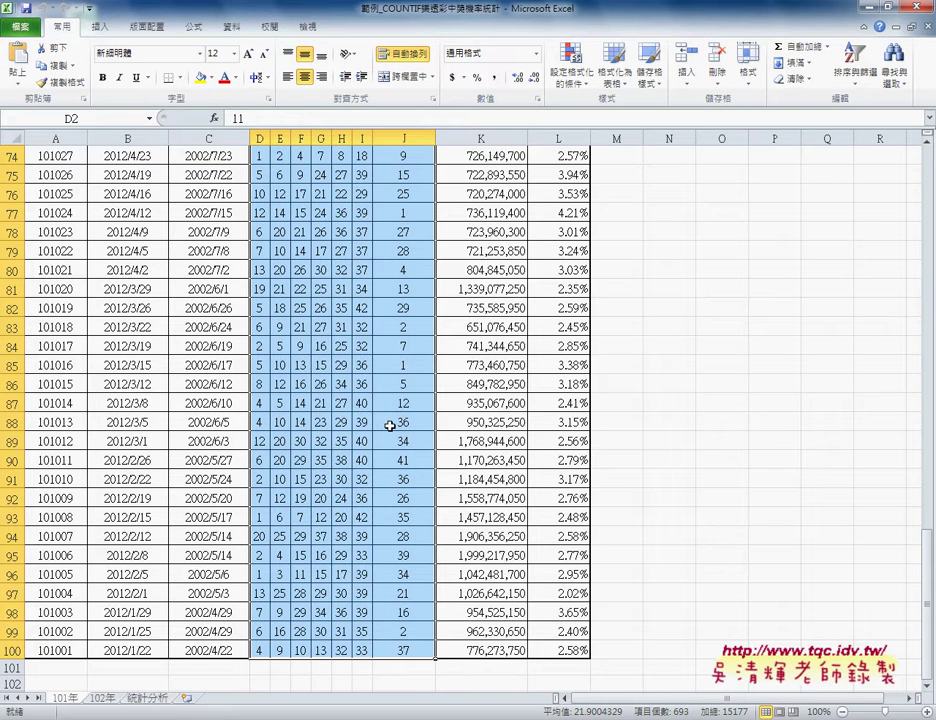
scroll(390, 426, up, 10)
scroll(390, 426, up, 13)
scroll(390, 426, up, 2)
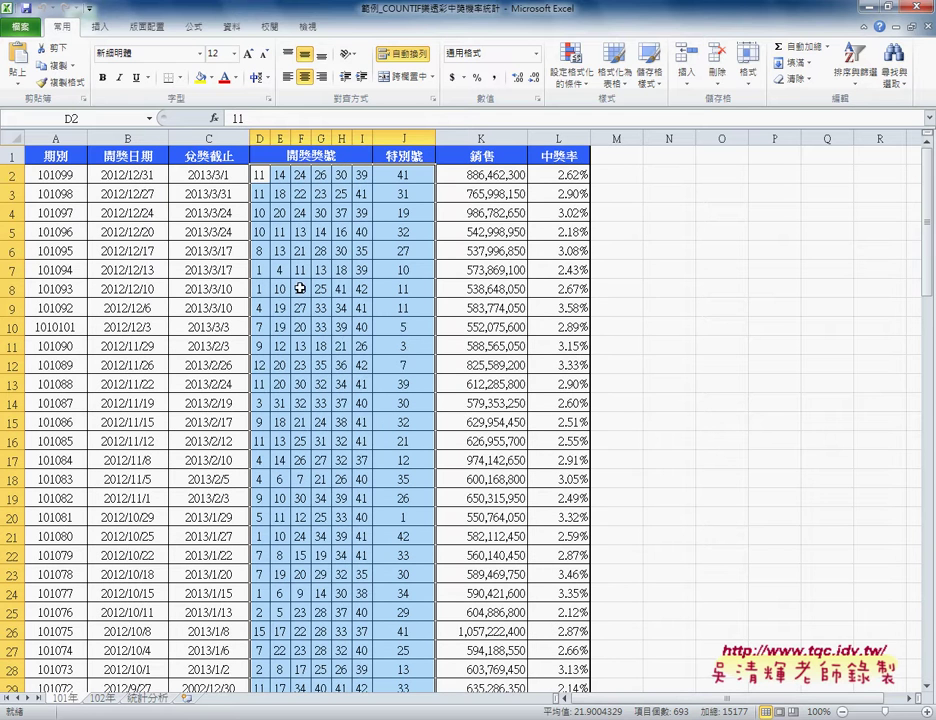
click(204, 30)
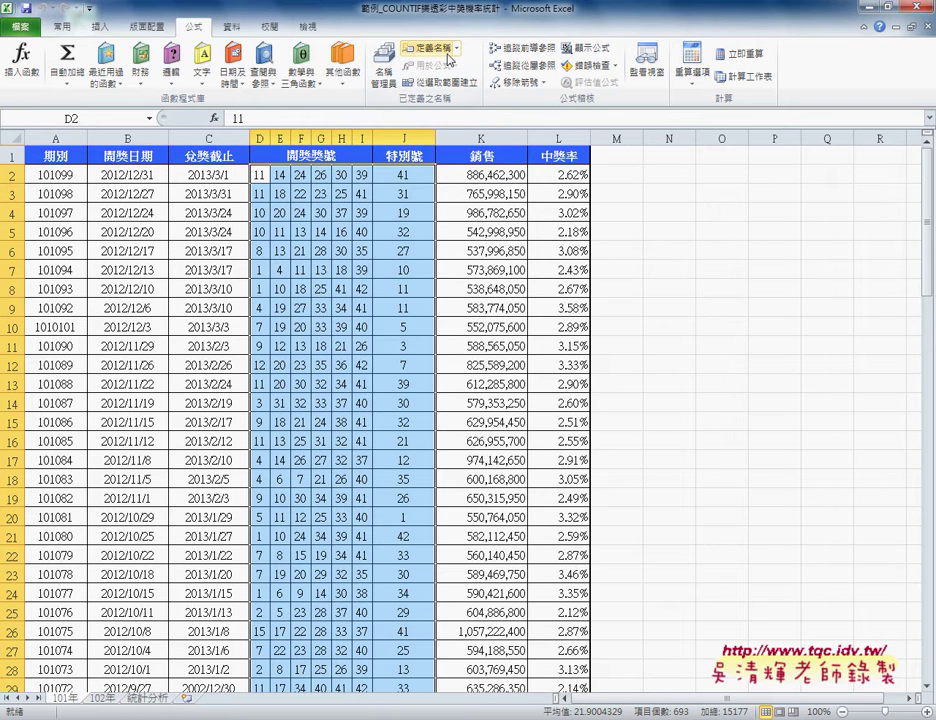
Step: Define the name 開獎101 for the selected draw numbers and return to 統計分析
click(432, 48)
click(427, 298)
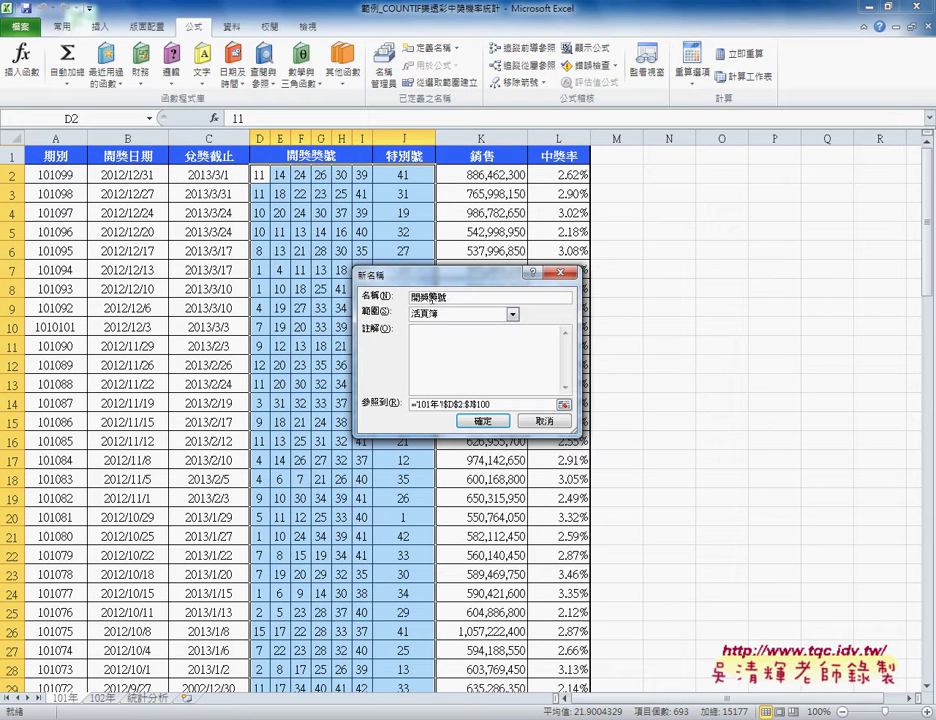
drag(427, 298, 454, 299)
text(101)
click(483, 422)
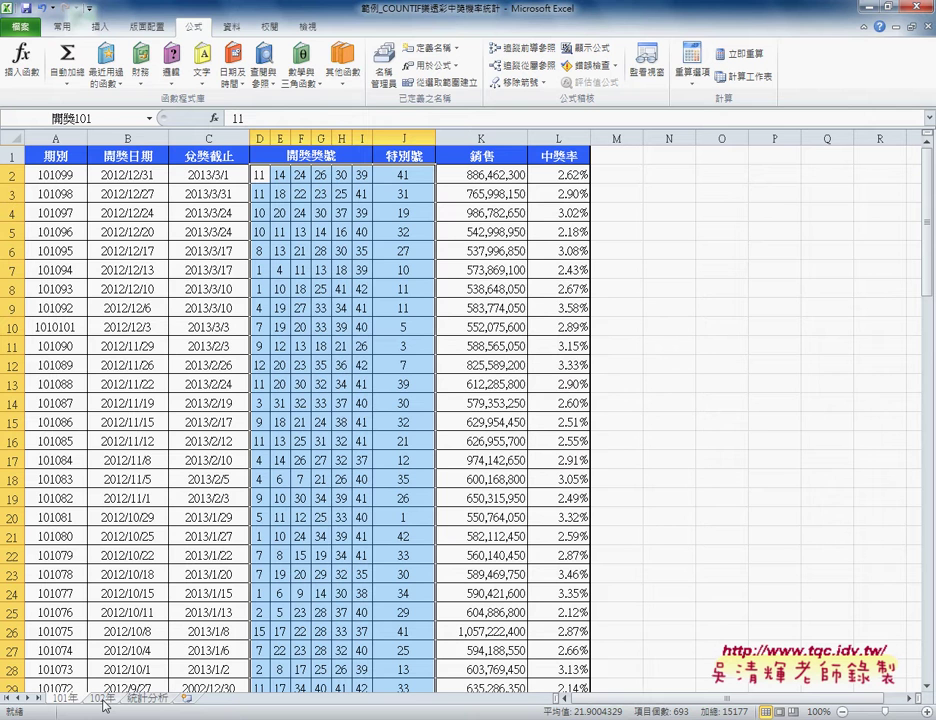
click(140, 700)
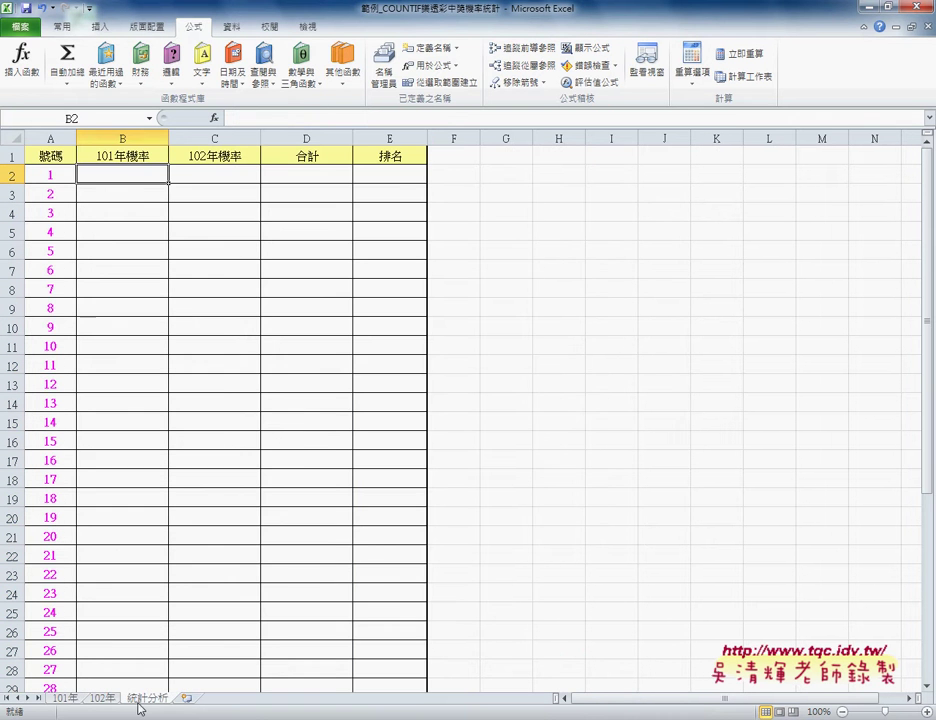
Step: Enter =COUNTIF(開獎101,A2) in B2, pasting the name with F3, so it shows 17
click(215, 118)
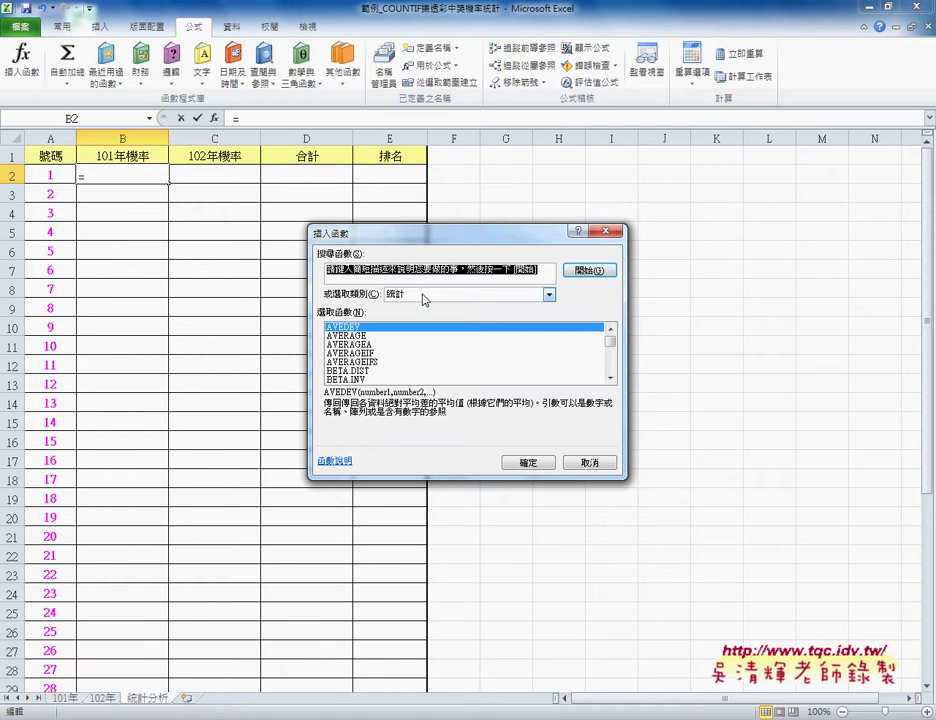
scroll(500, 355, down, 4)
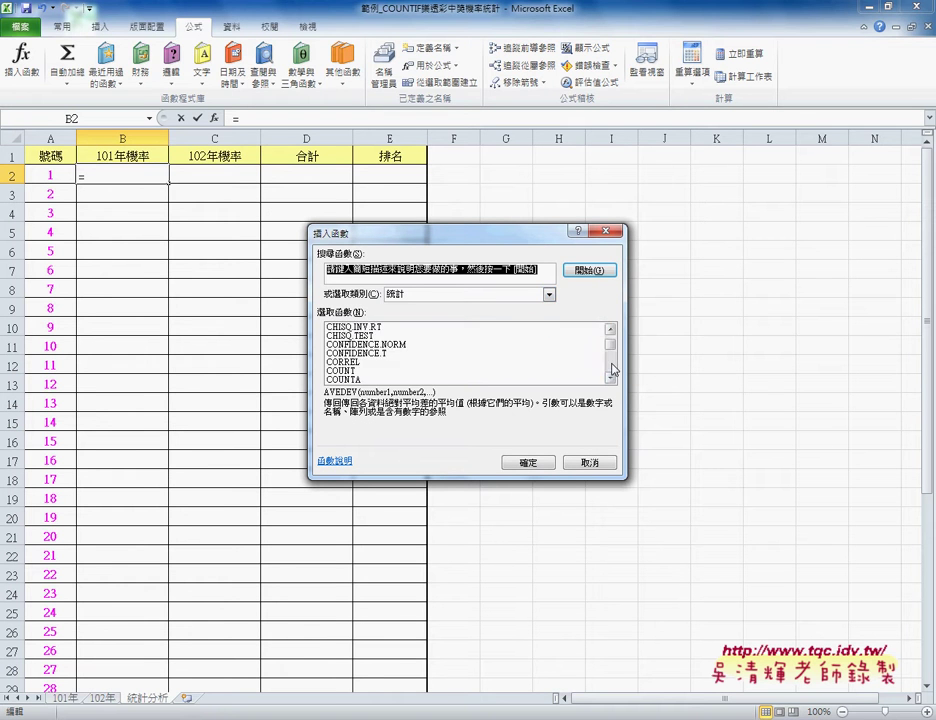
scroll(440, 377, down, 1)
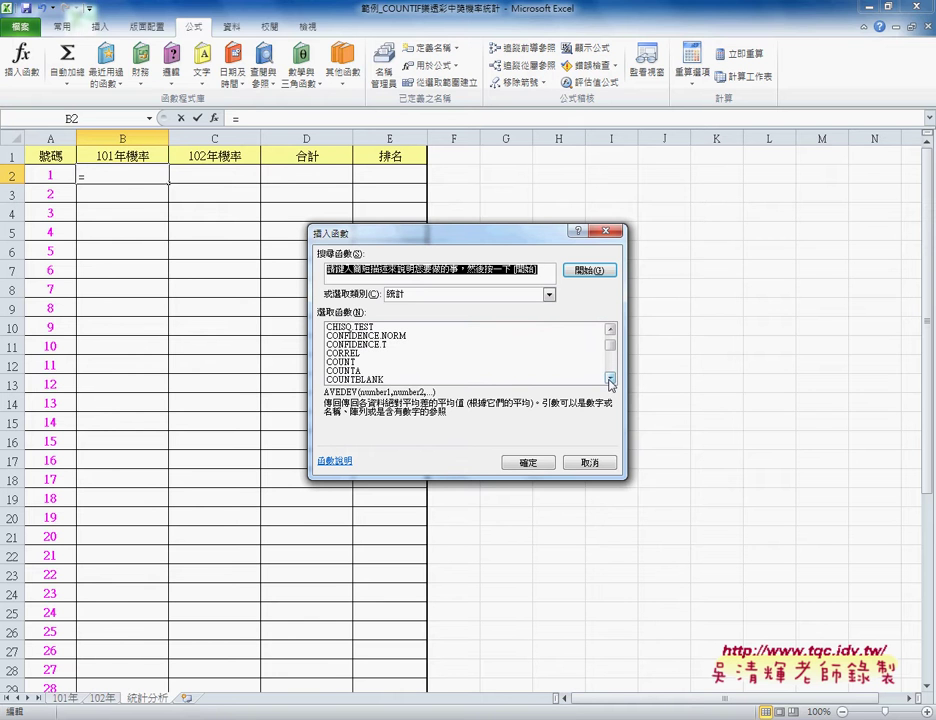
scroll(418, 374, down, 1)
click(418, 378)
click(540, 463)
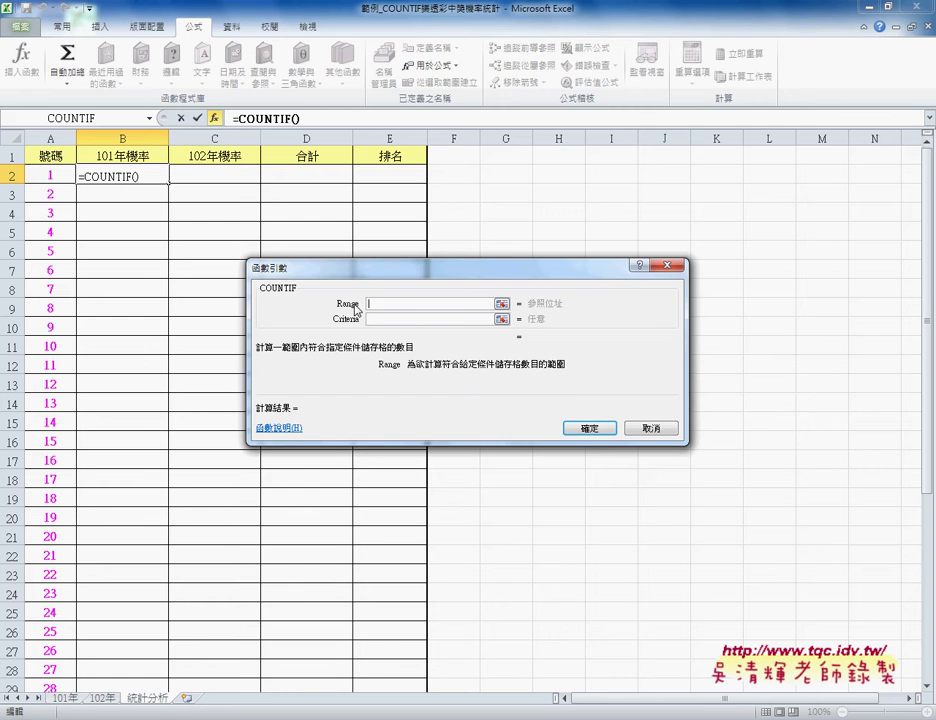
key(F3)
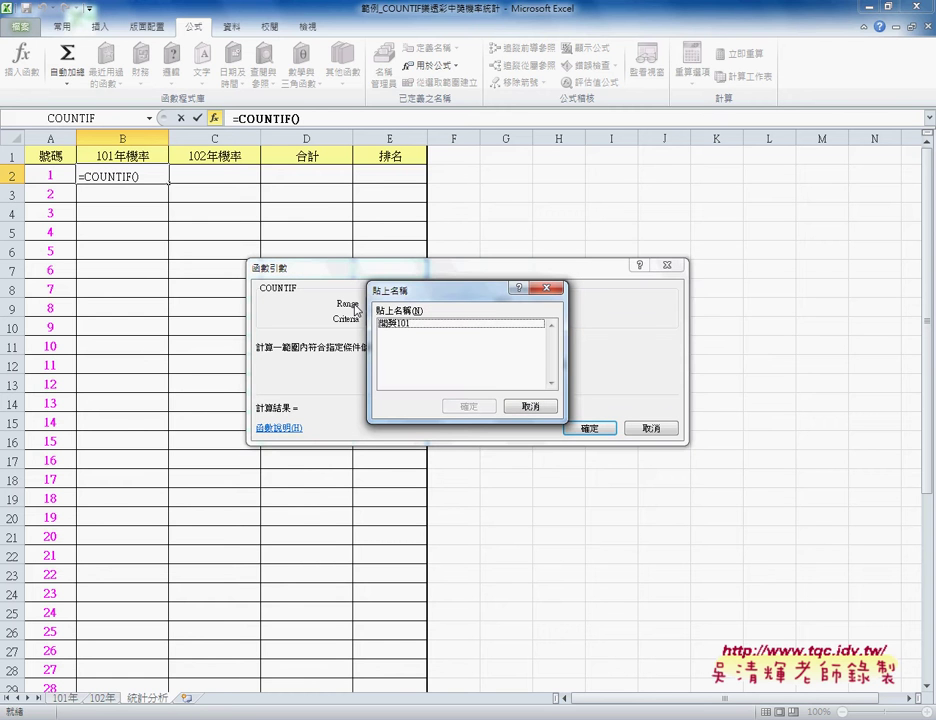
click(395, 323)
click(478, 407)
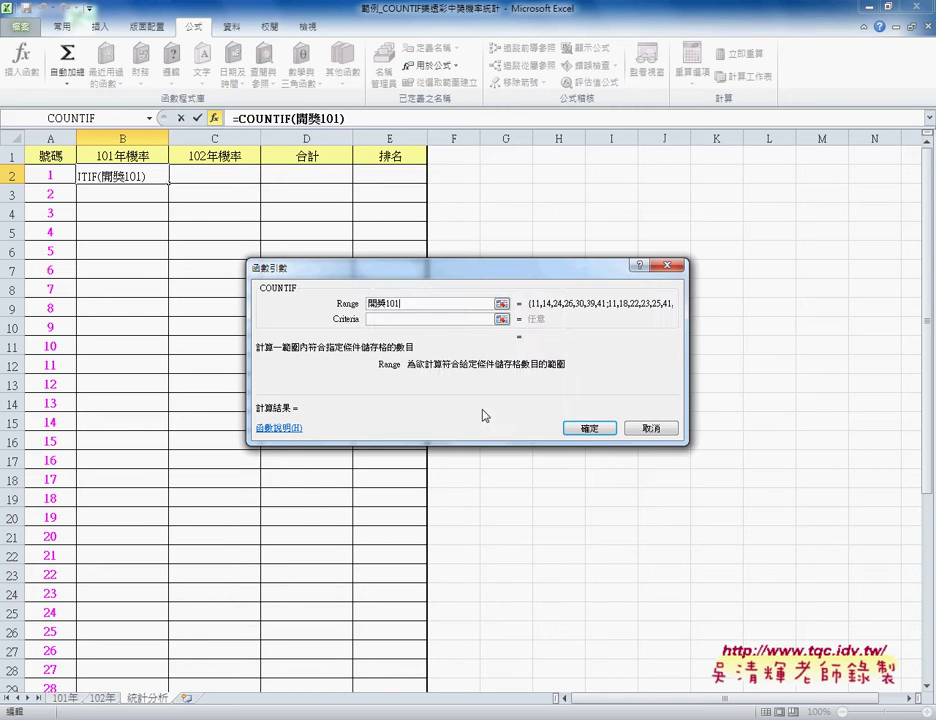
click(372, 319)
click(47, 175)
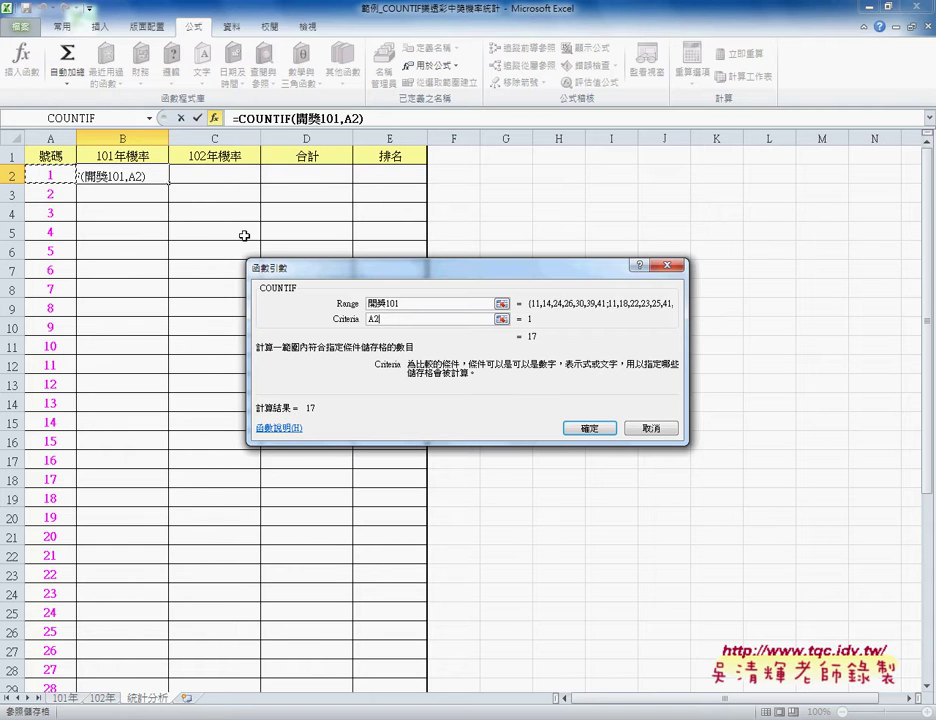
click(604, 428)
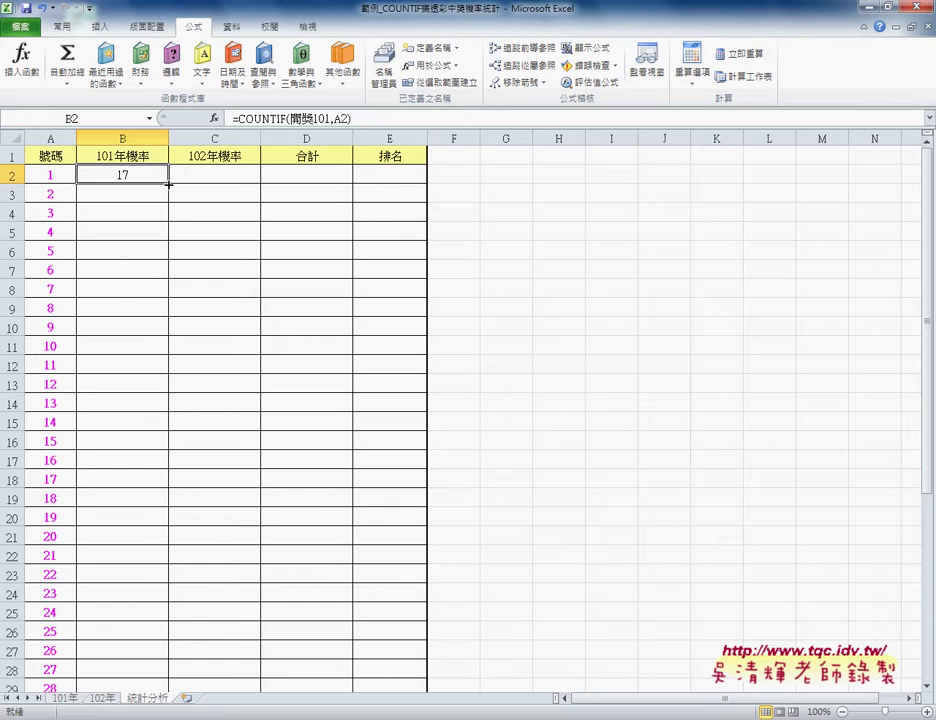
Step: Fill B2's COUNTIF formula down column B to count every number's draws
double_click(168, 184)
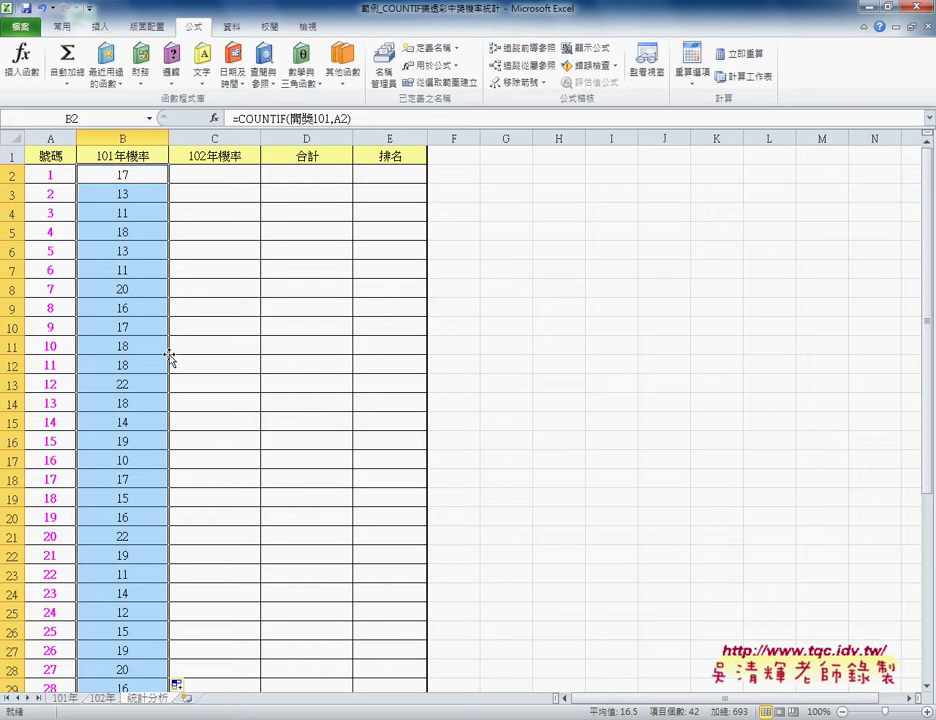
Step: Append a division sign to B2's =COUNTIF(開獎101,A2) and bring up the function list for the divisor
click(372, 119)
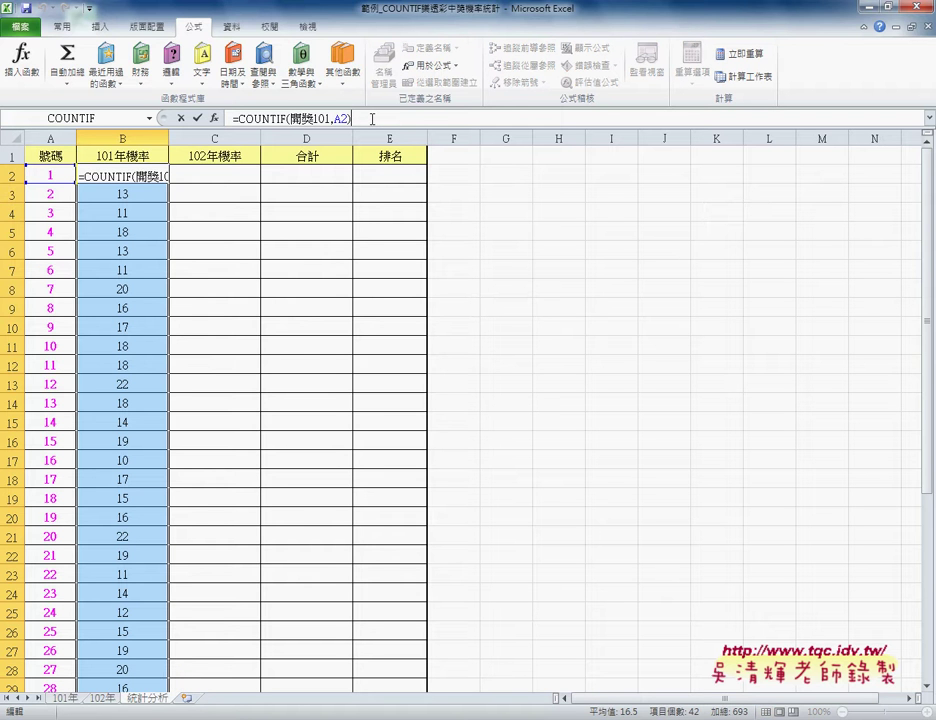
text(/)
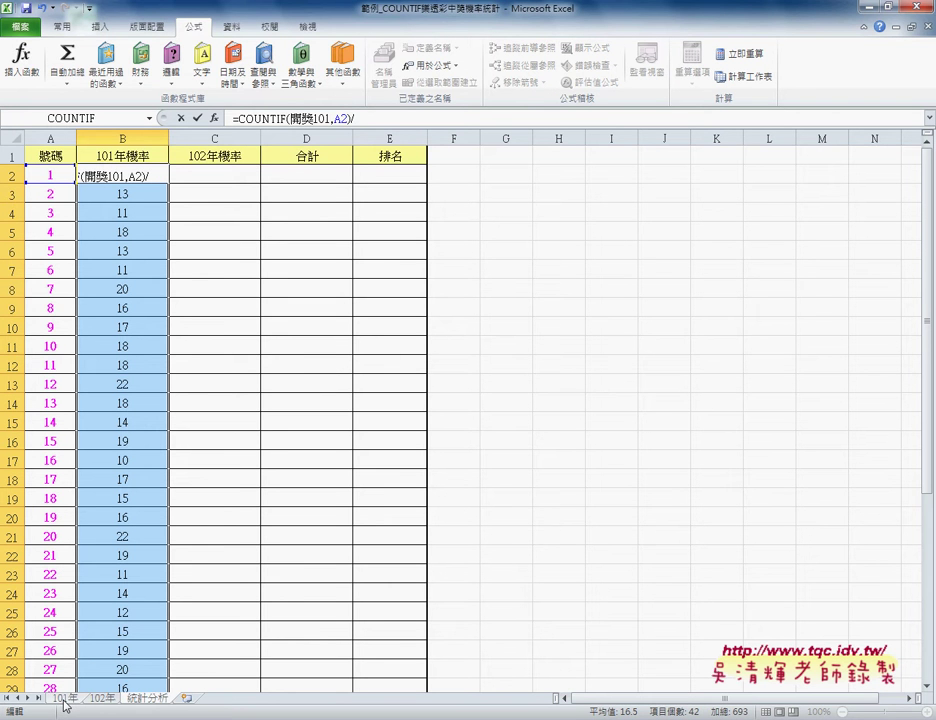
click(64, 700)
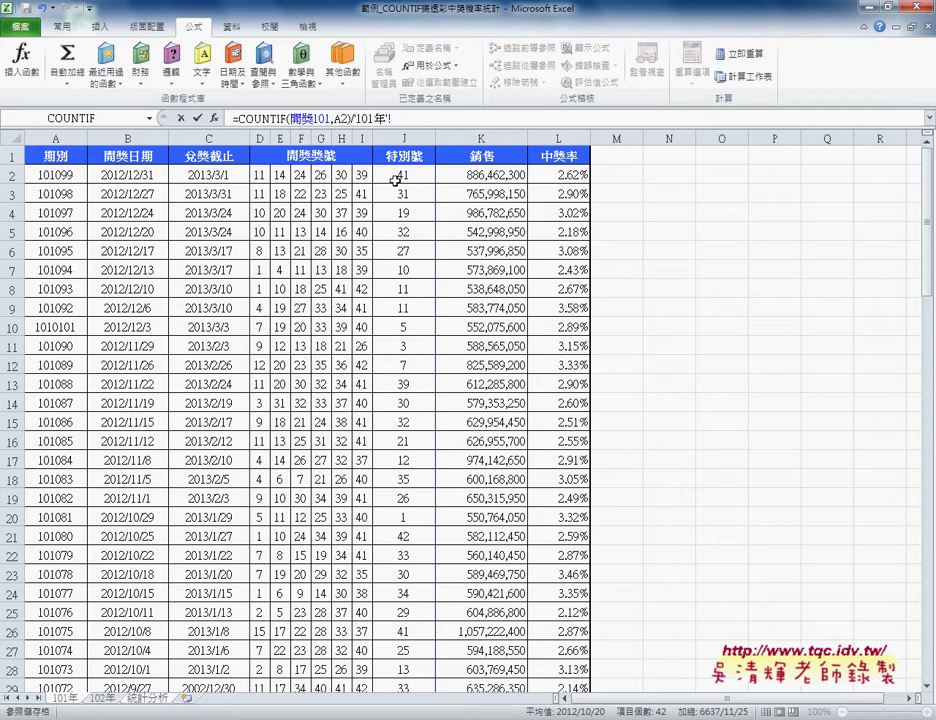
key(ctrl+Return)
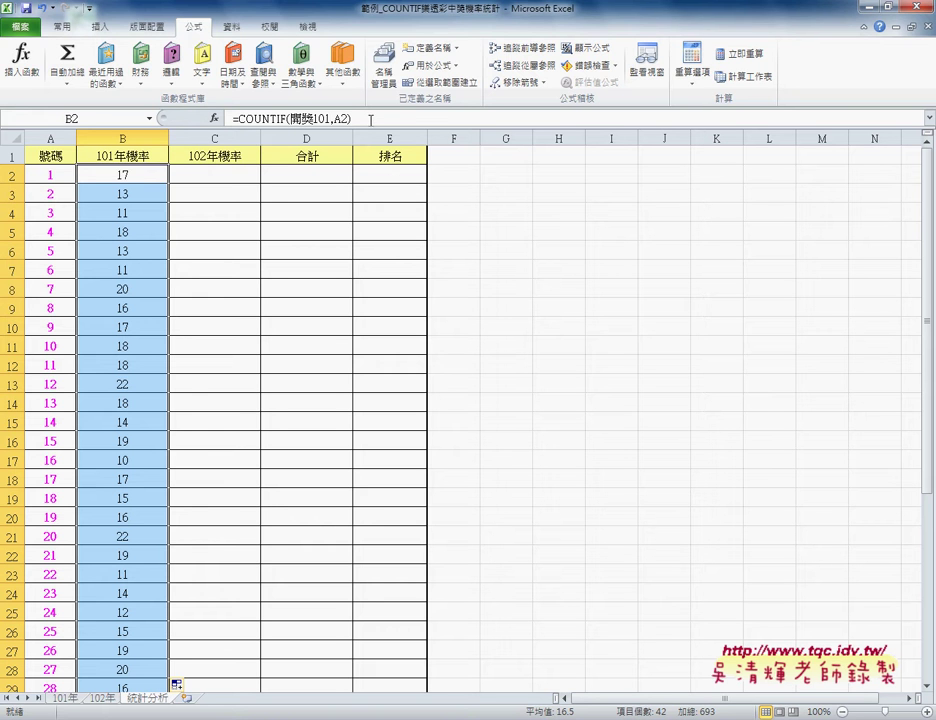
click(370, 119)
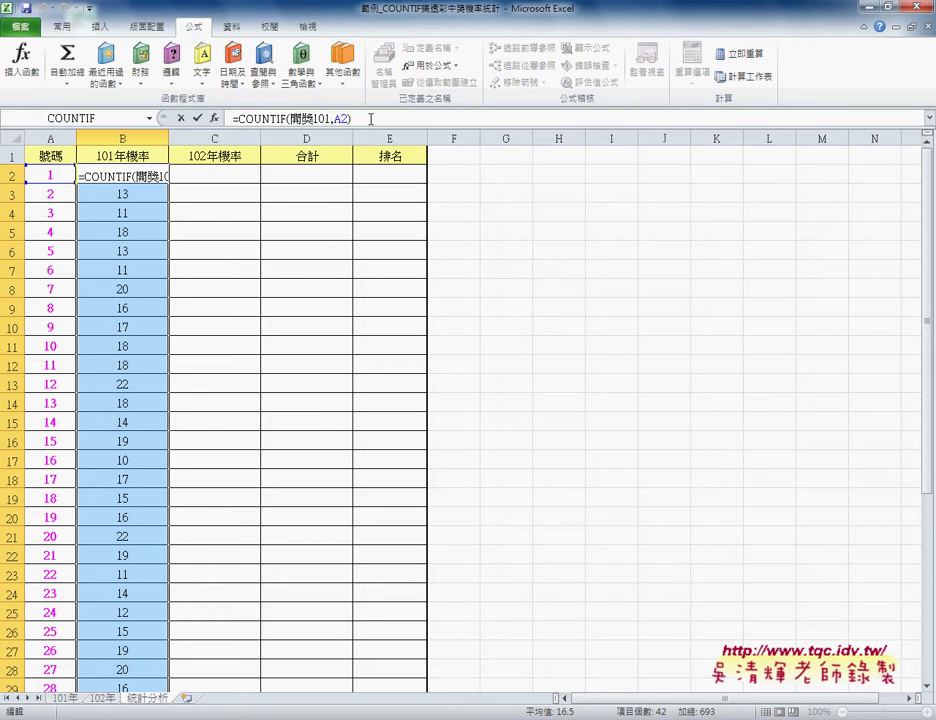
text(/)
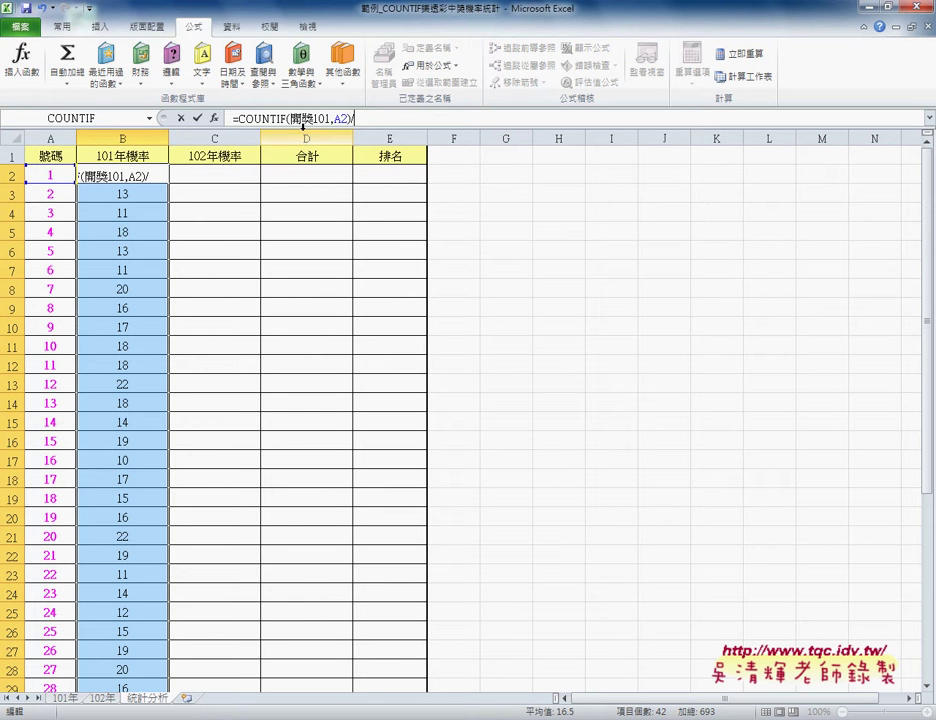
click(151, 119)
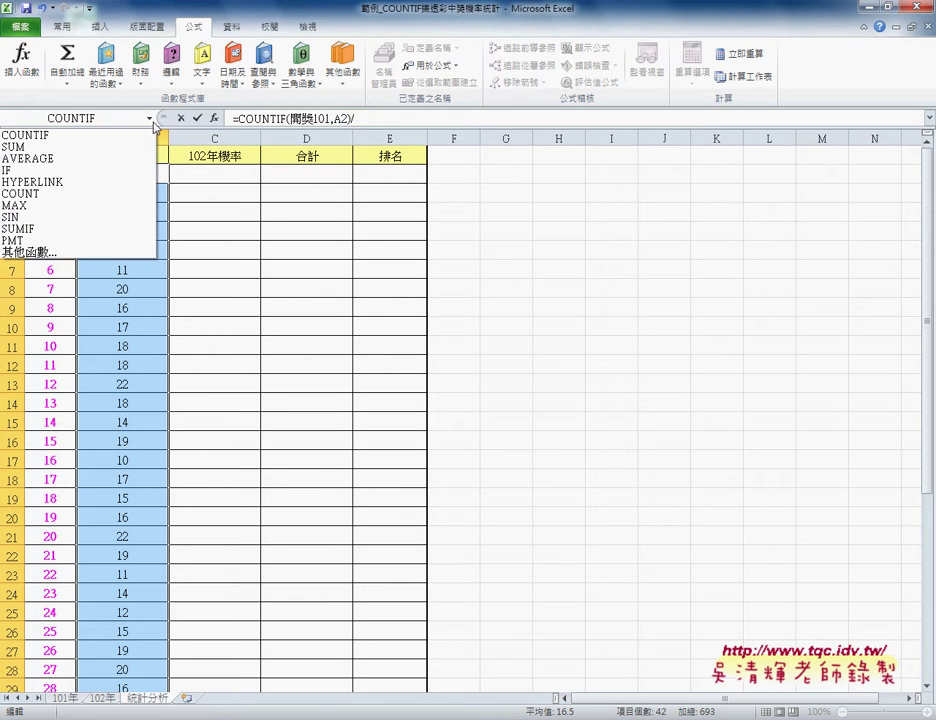
Step: Insert COUNT(開獎101) as the divisor so B2 shows the probability 0.024531025
click(118, 254)
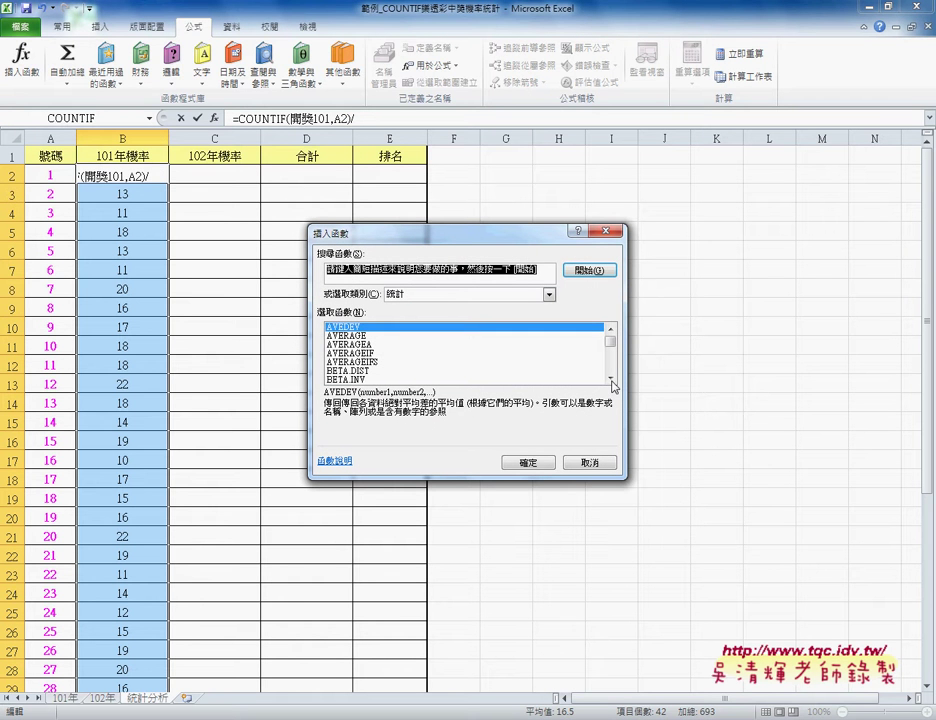
scroll(610, 378, down, 4)
click(368, 364)
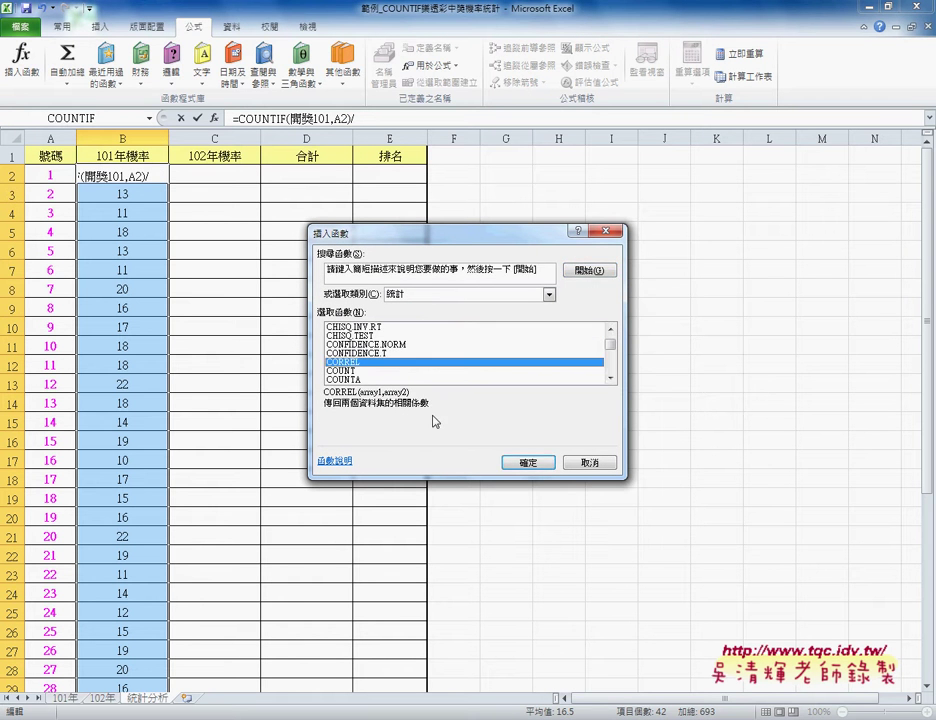
key(Down)
click(522, 462)
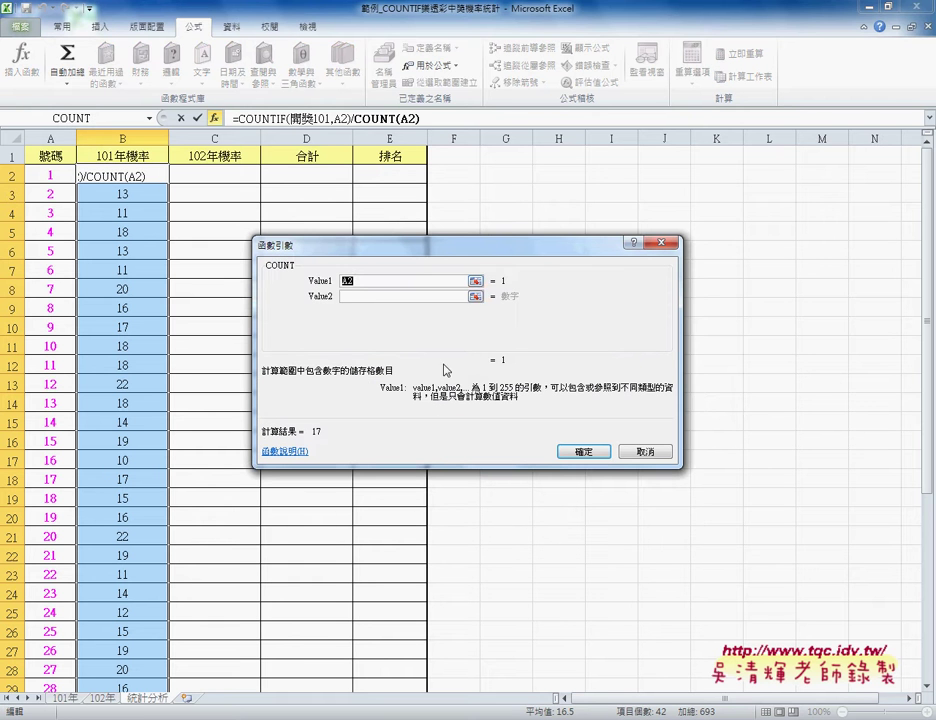
key(Delete)
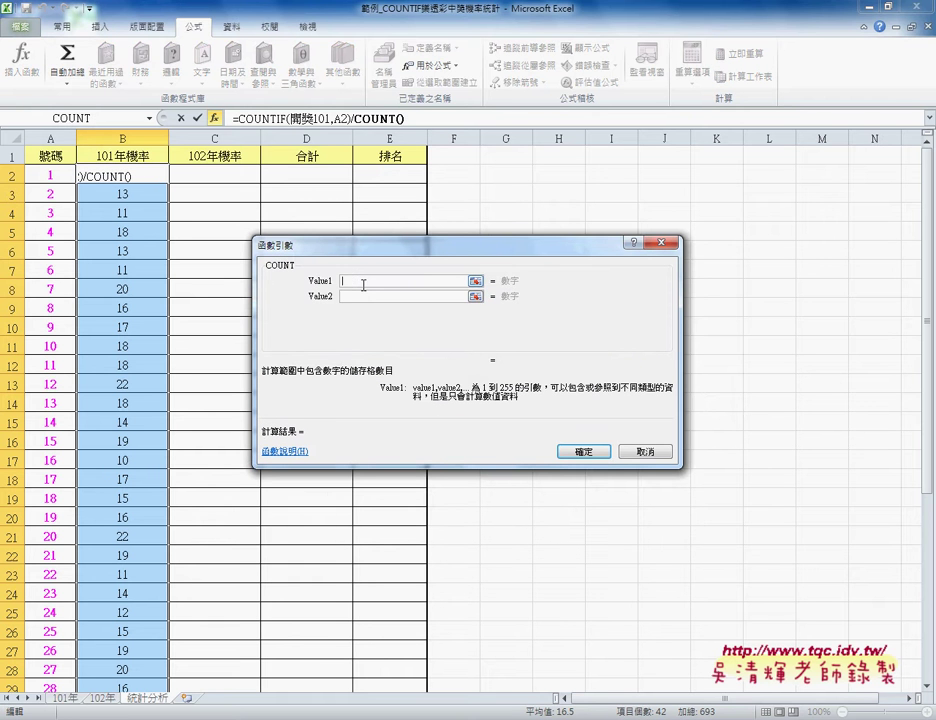
key(F3)
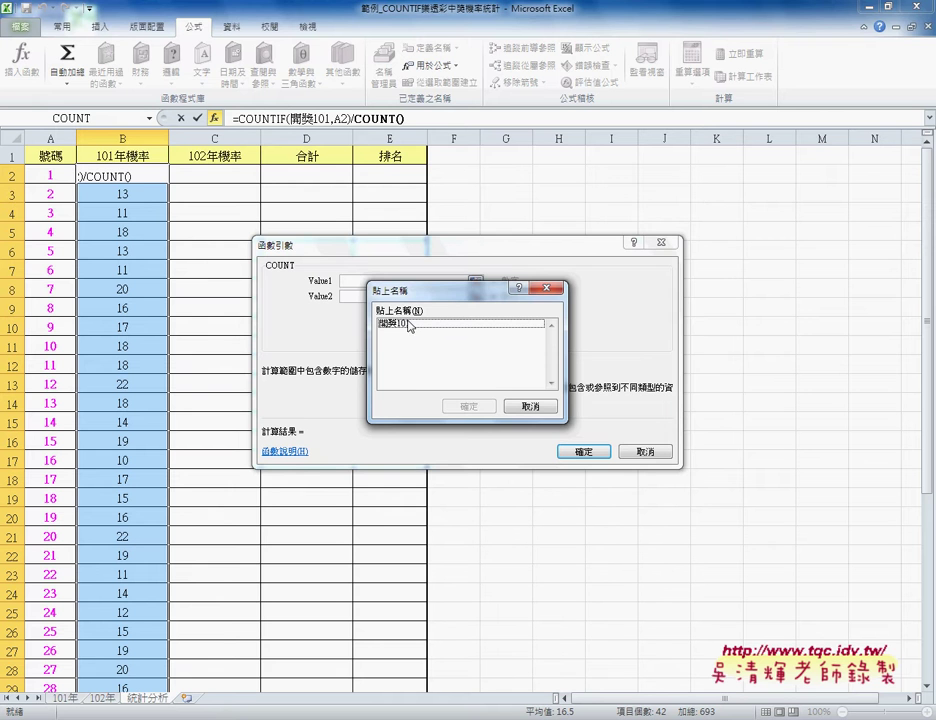
click(410, 324)
click(467, 406)
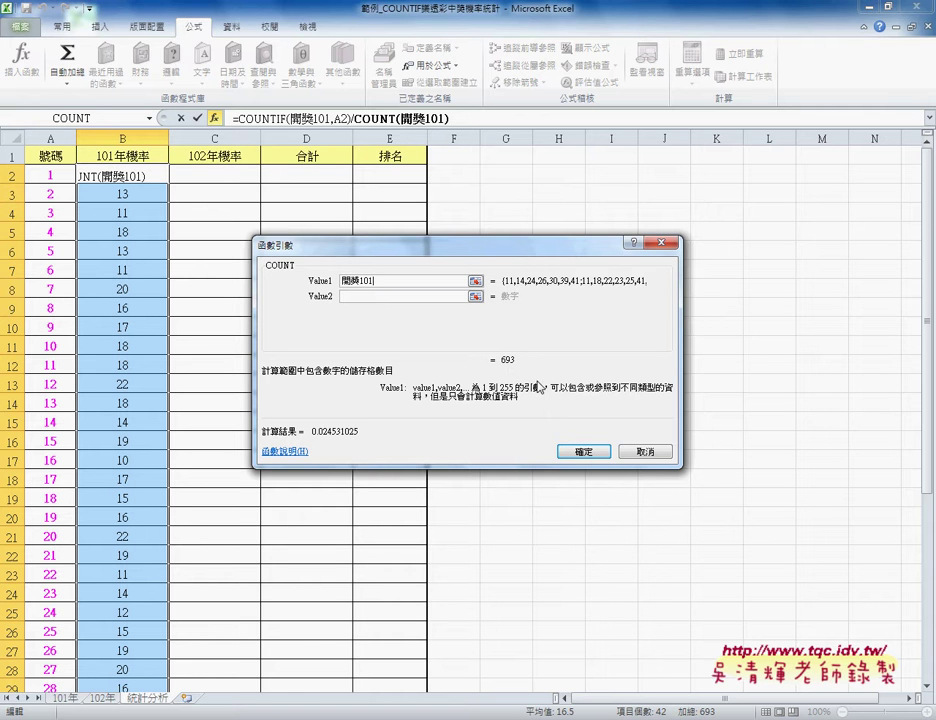
click(584, 458)
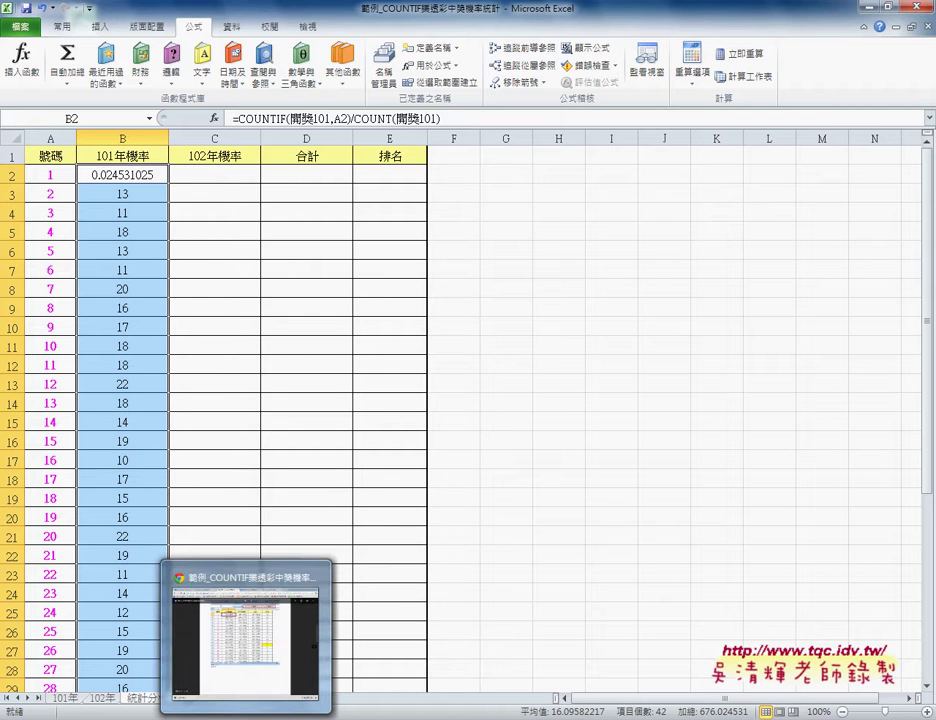
click(250, 650)
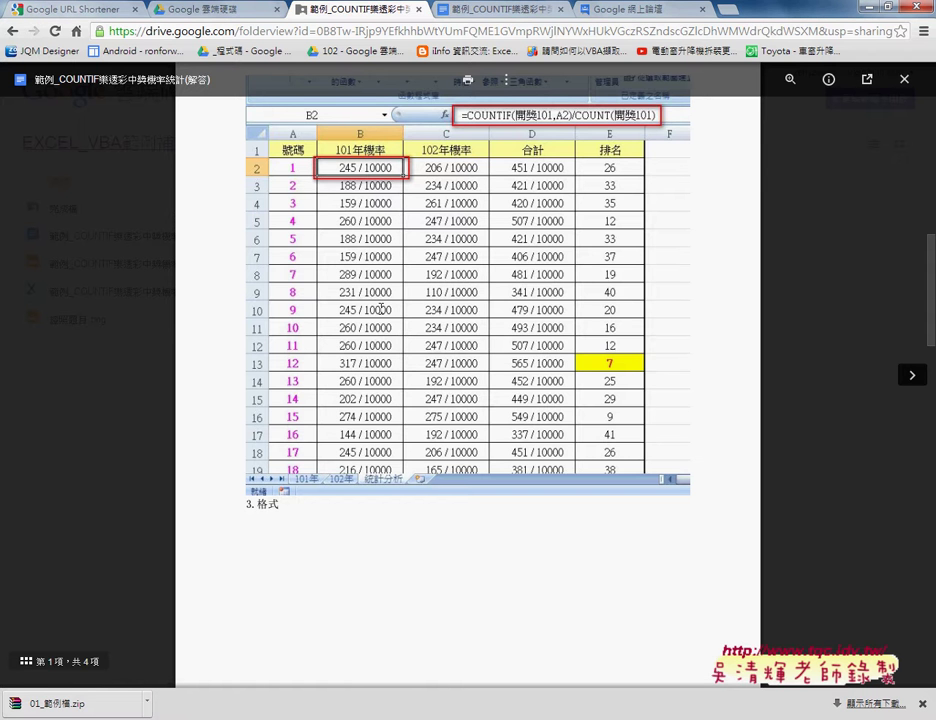
mouse_move(775, 80)
key(alt+Tab)
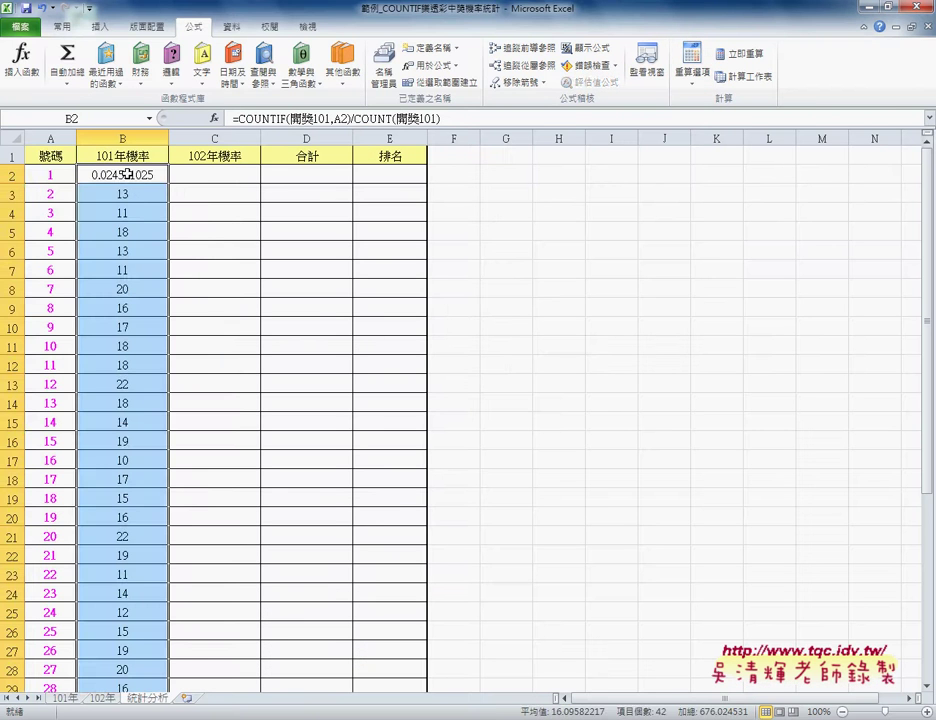
click(126, 175)
Step: Give B2 the custom format ?????/10000 and fill it down column B to row 29
right_click(126, 175)
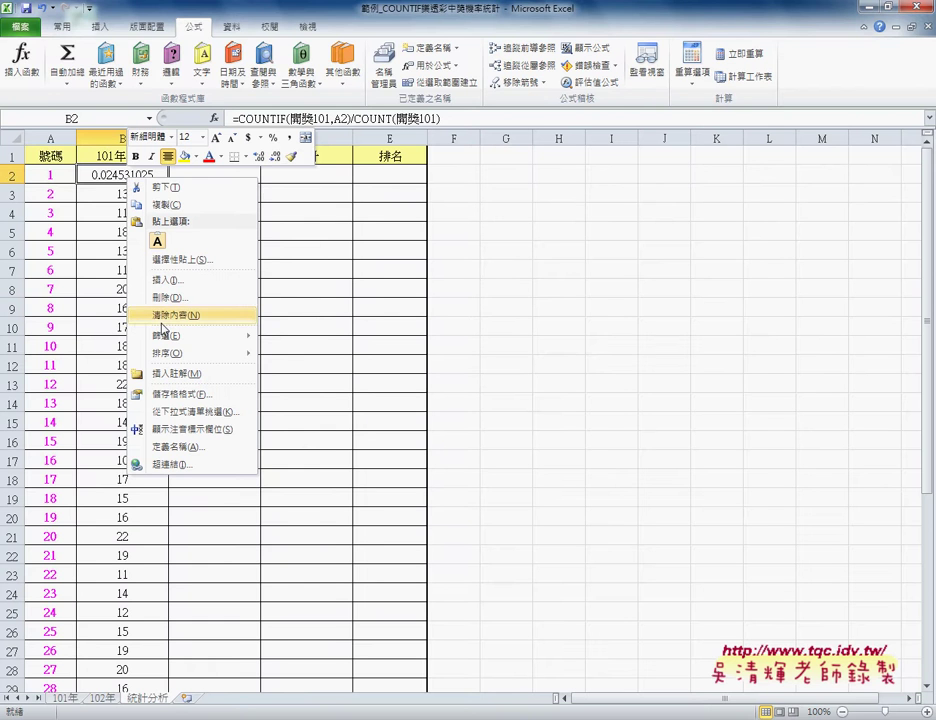
click(172, 393)
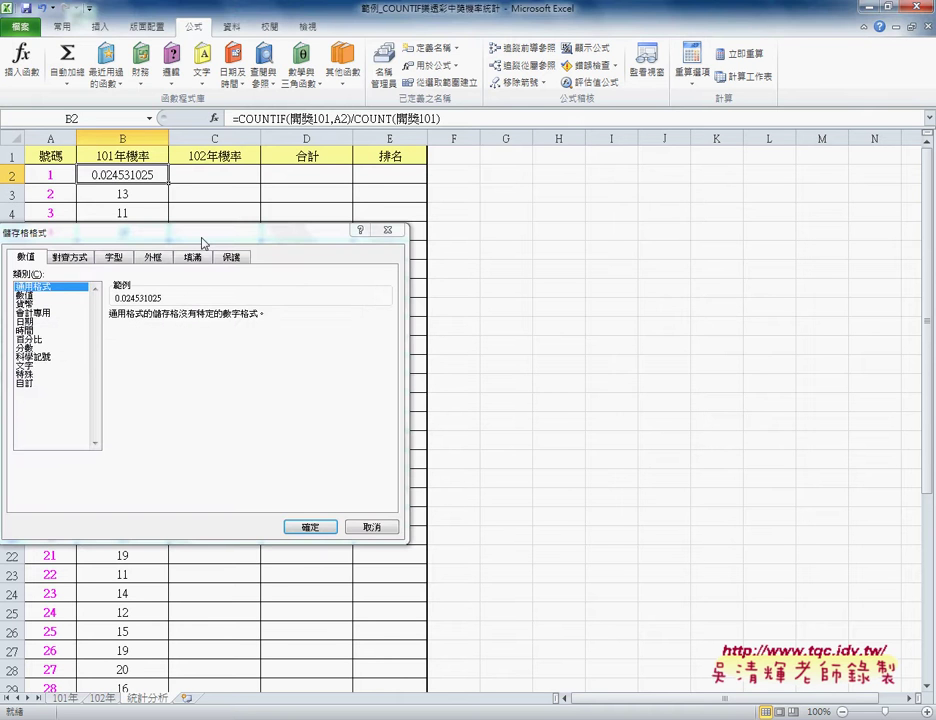
drag(213, 232, 428, 150)
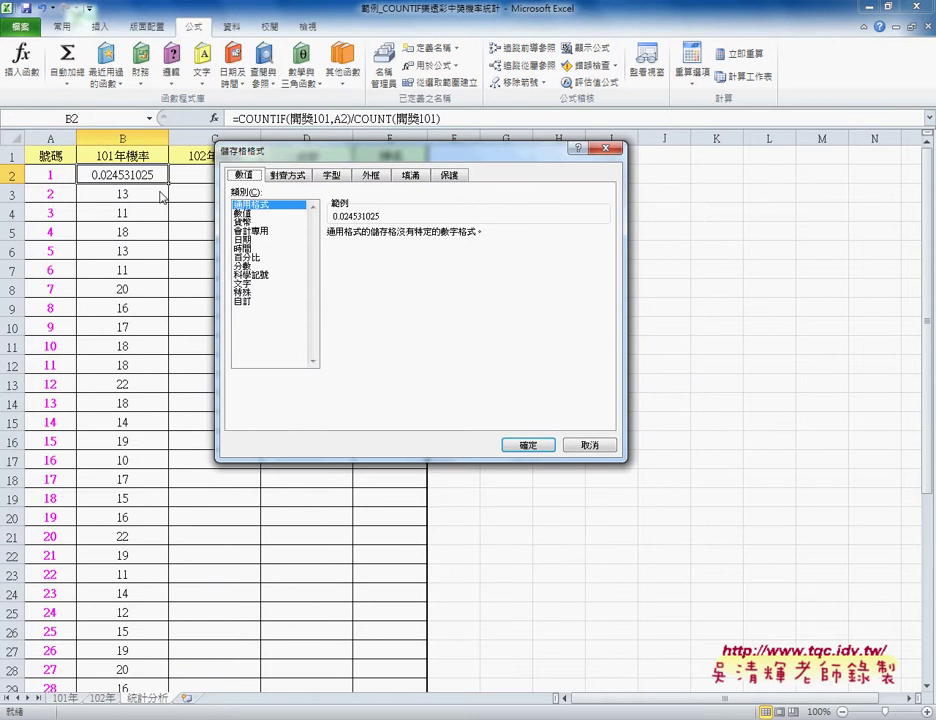
click(244, 300)
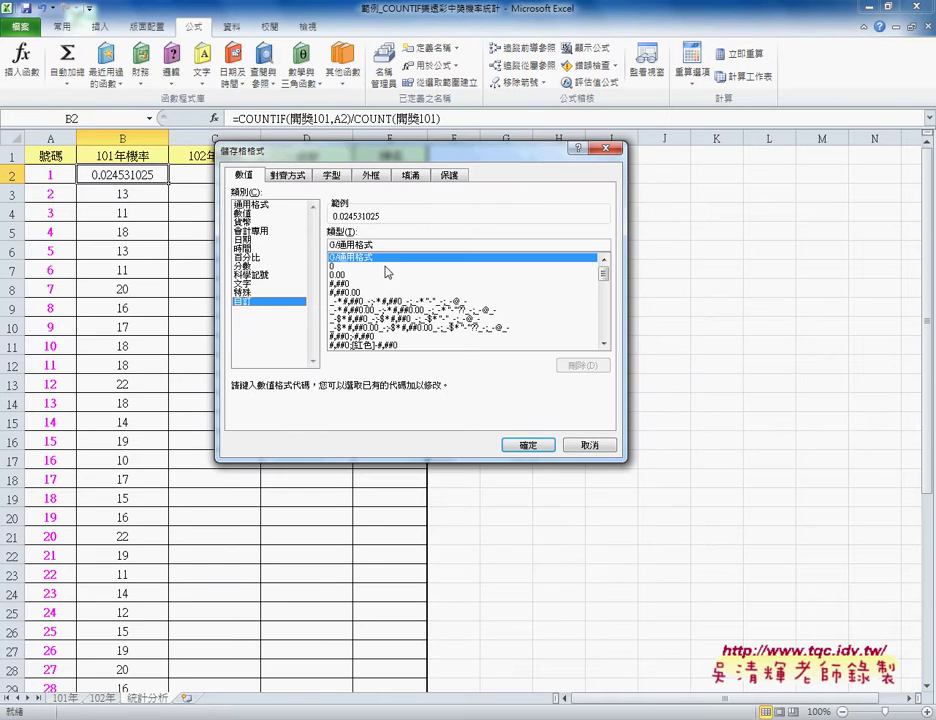
double_click(420, 246)
text(?)
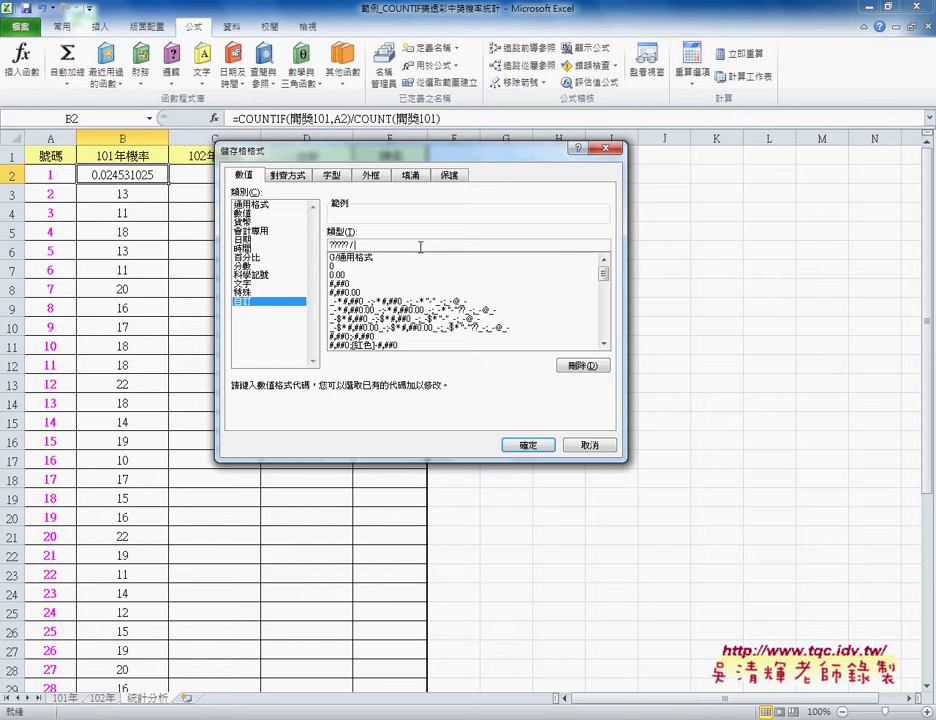
text(1)
text(00)
text(00)
drag(378, 245, 350, 245)
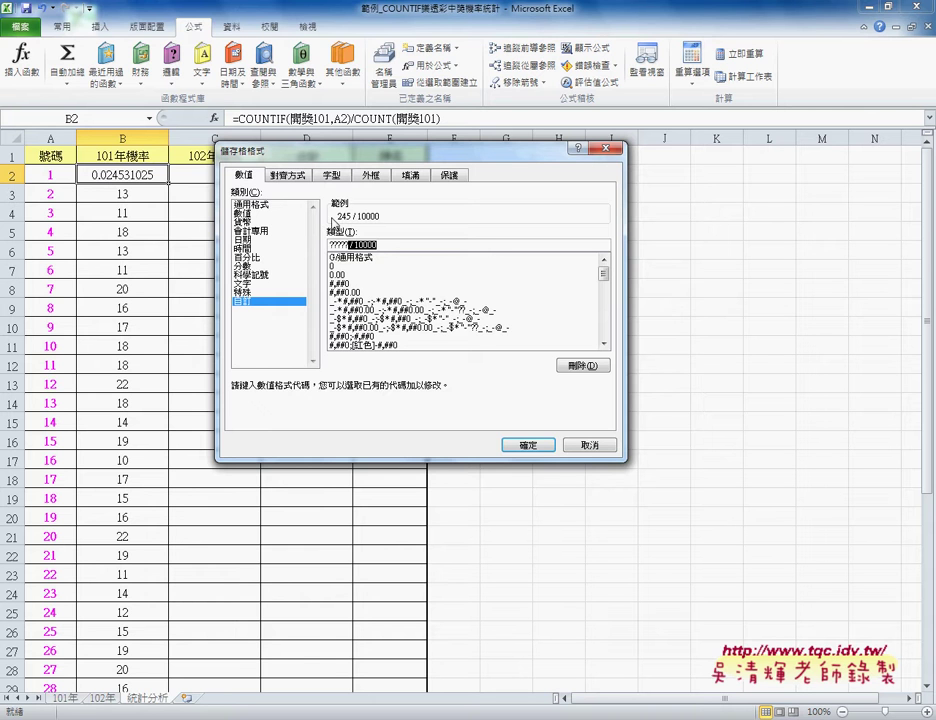
click(545, 446)
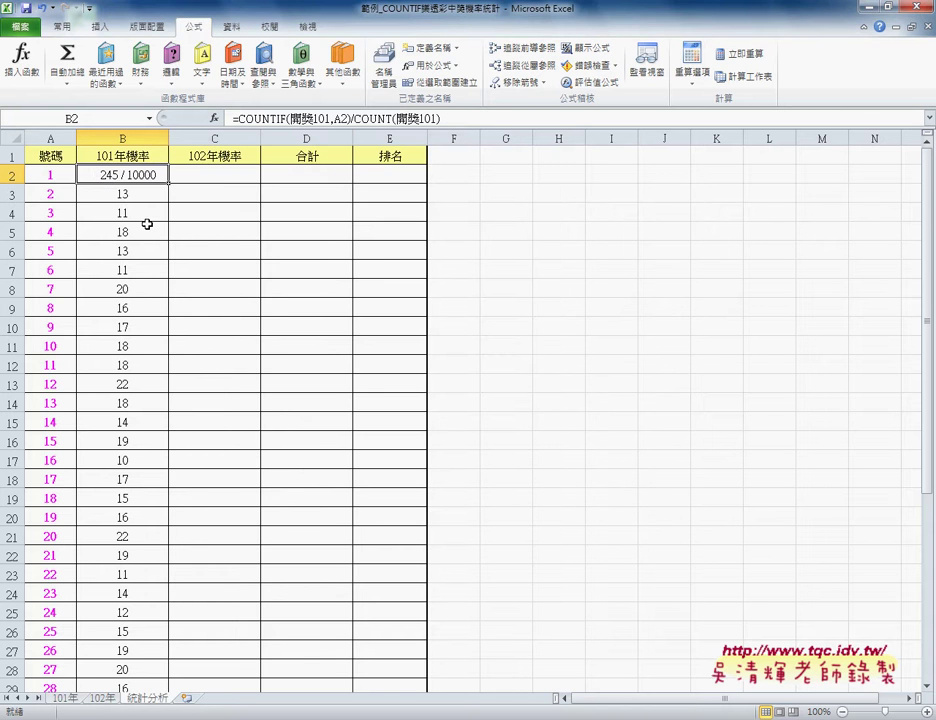
double_click(169, 185)
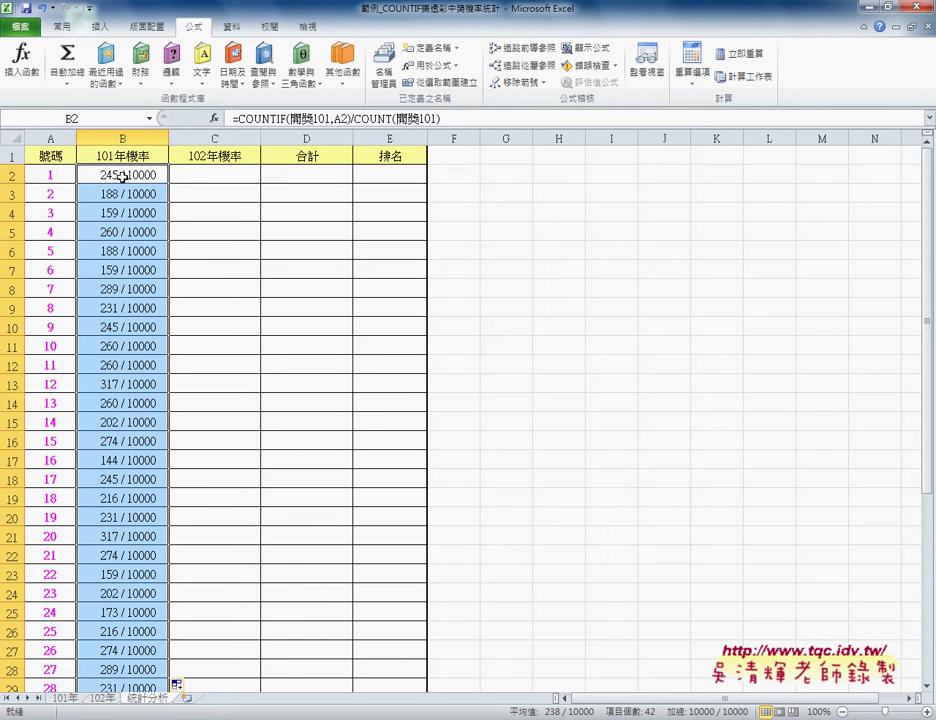
click(207, 177)
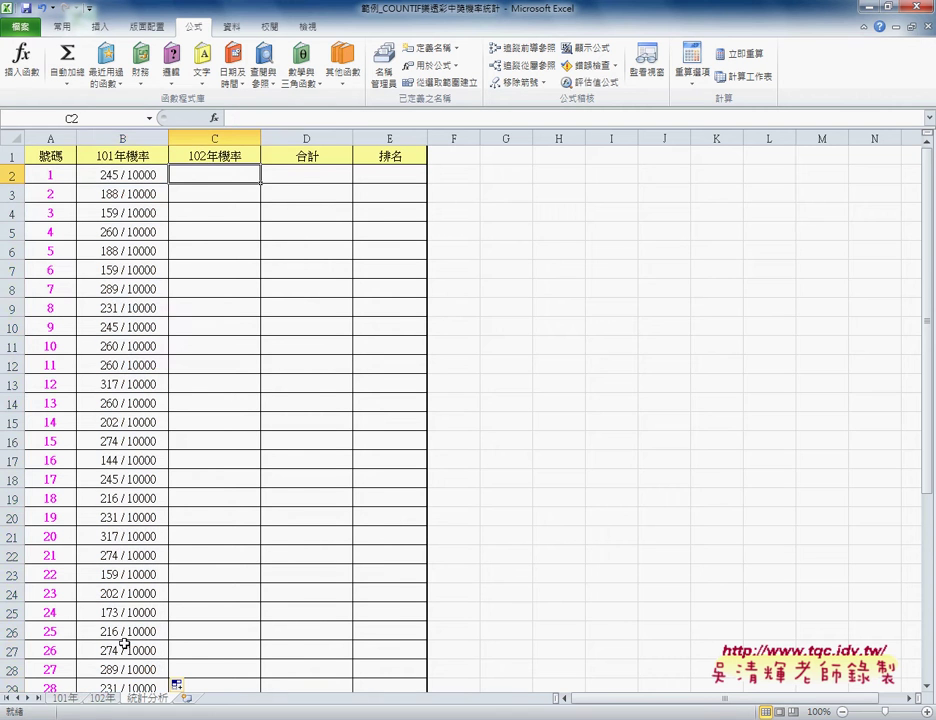
Step: Select D2:J105 on 102年, define it as 開獎102, and return to 統計分析's B2
click(105, 698)
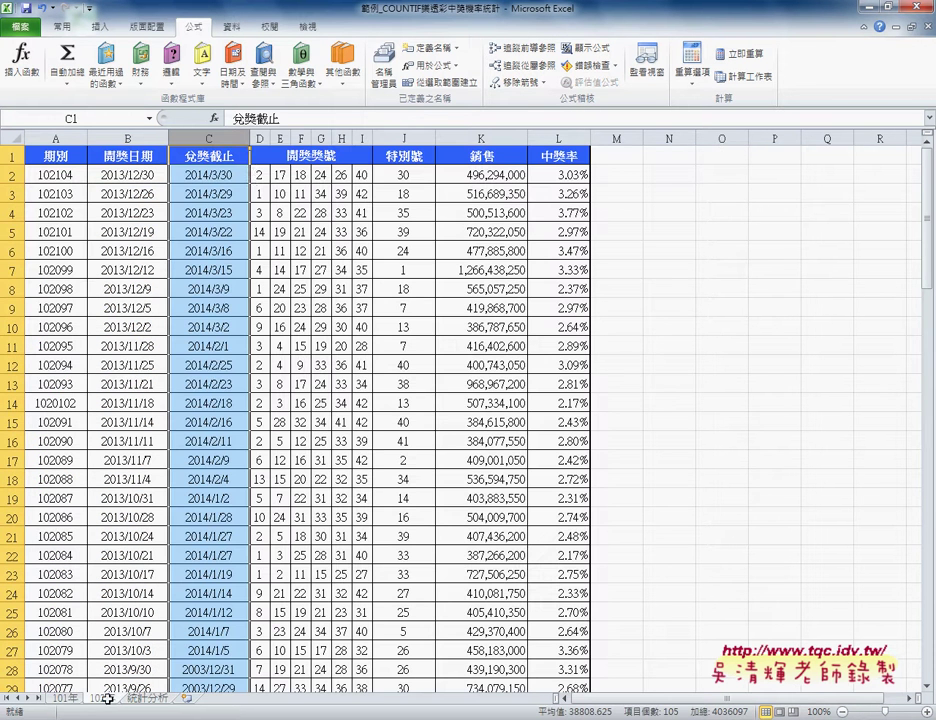
click(257, 175)
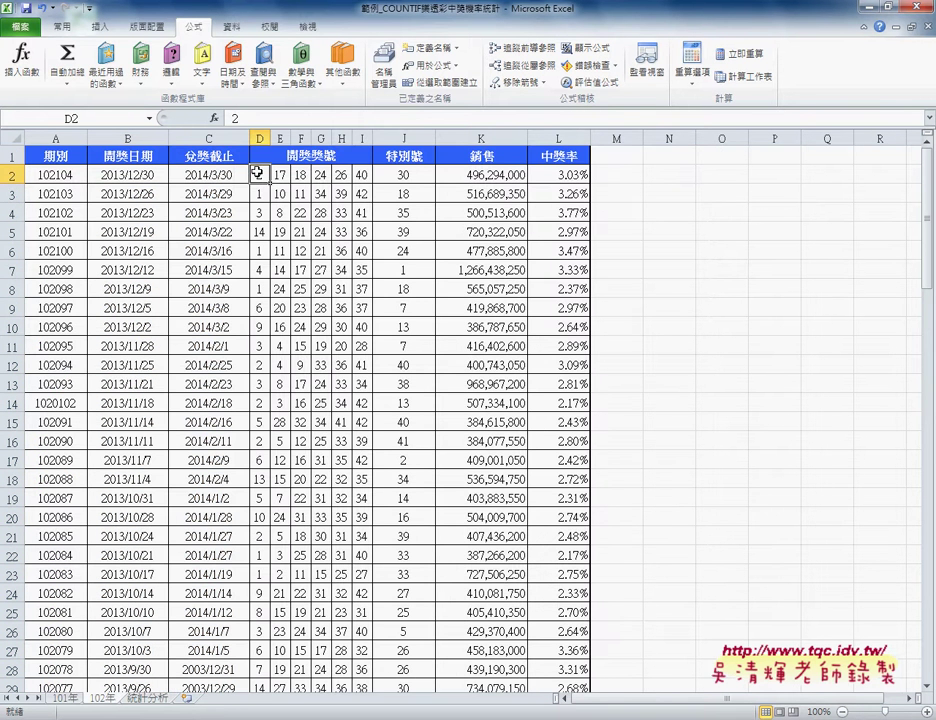
shift+click(400, 172)
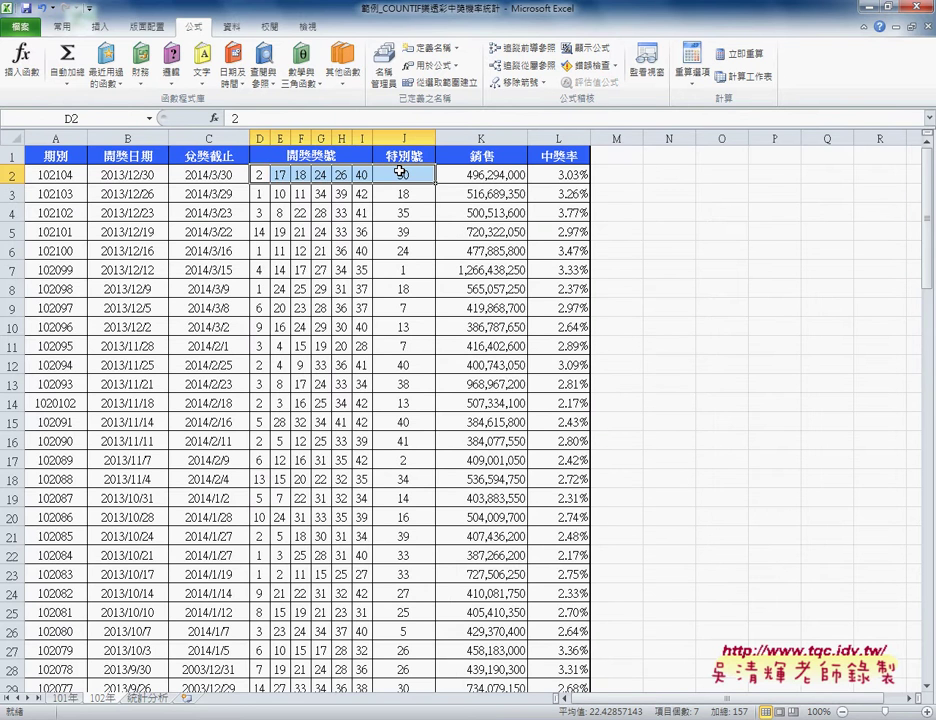
key(ctrl+shift+Down)
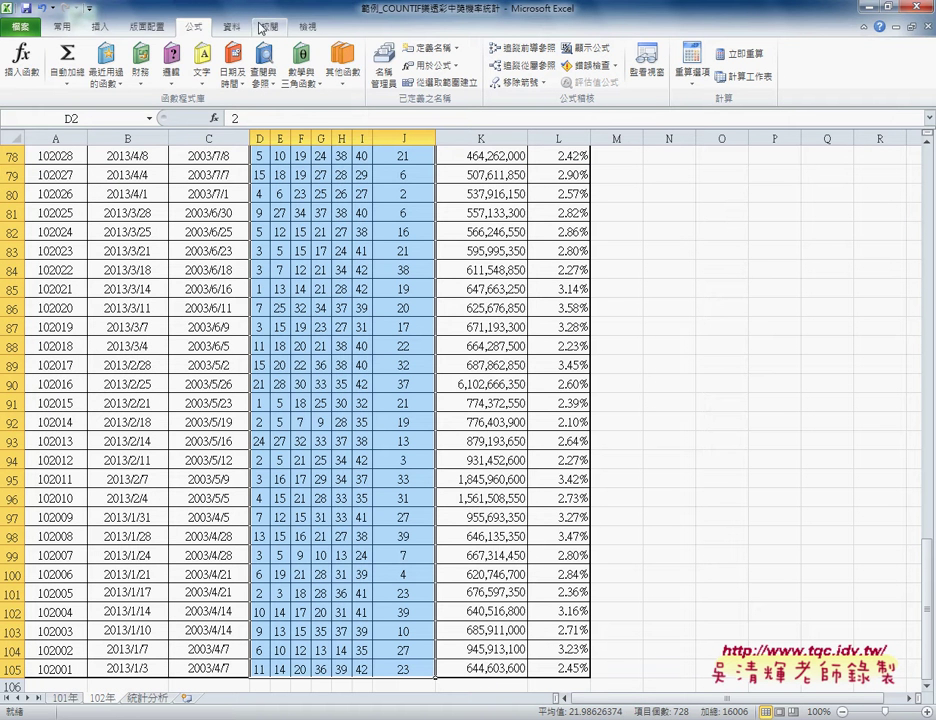
click(433, 48)
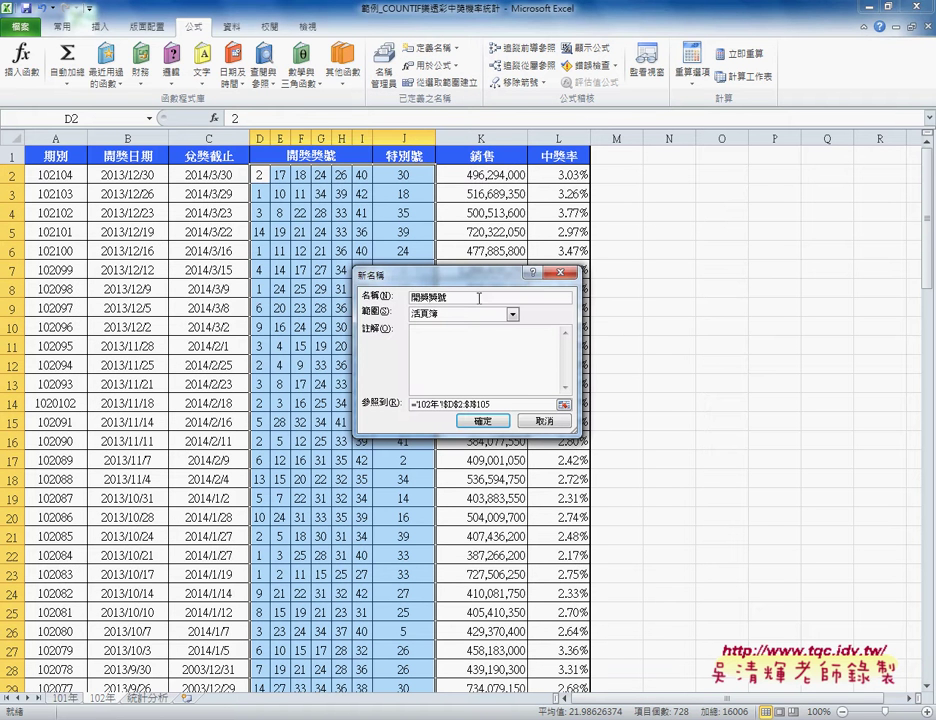
double_click(479, 298)
text(開獎號碼)
text(102)
click(480, 421)
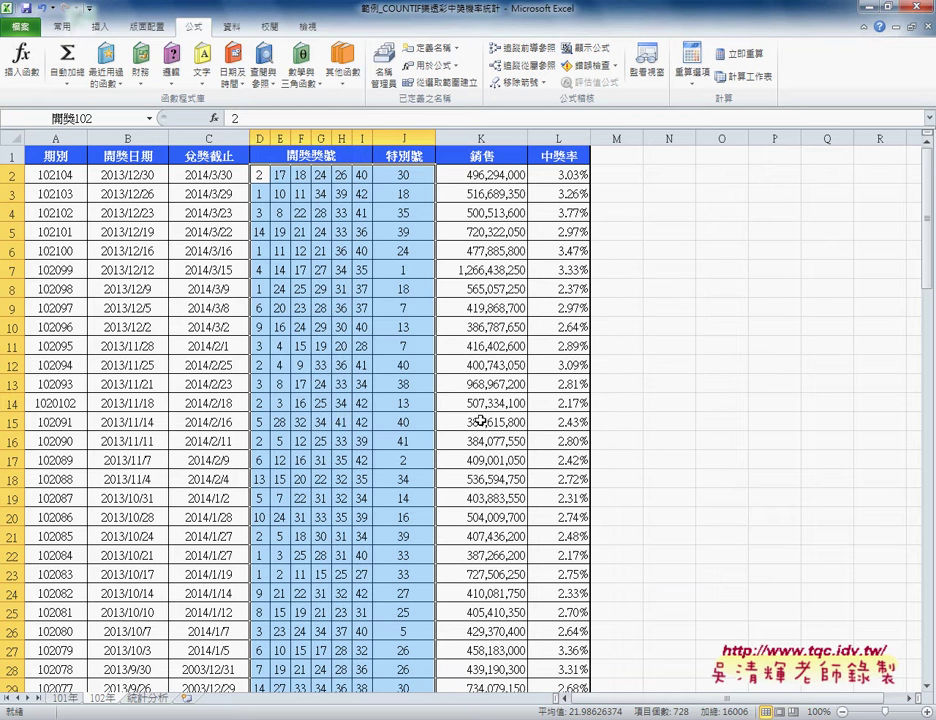
click(148, 698)
click(136, 183)
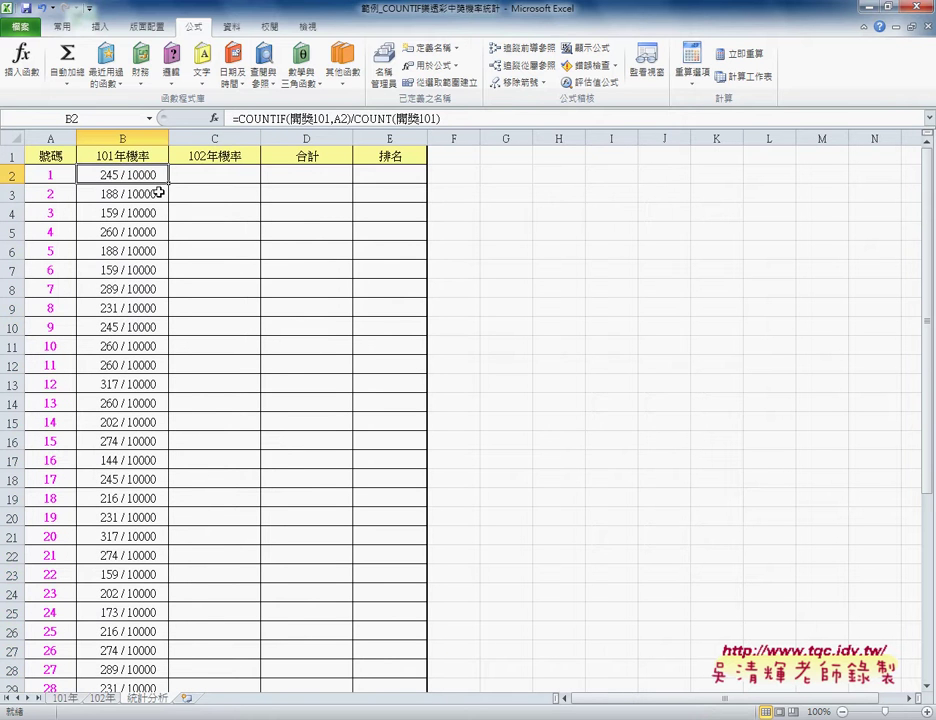
Step: Paste B2's probability formula into C2 and change it to =COUNTIF(開獎102,A2)/COUNT(開獎102)
drag(441, 119, 212, 124)
key(ctrl+c)
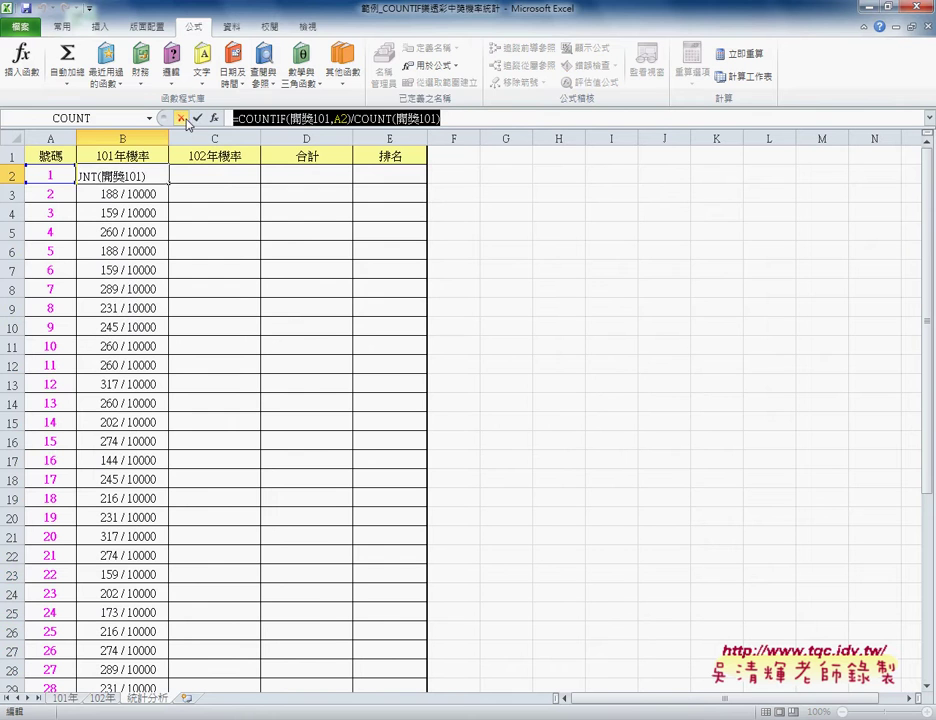
click(182, 118)
click(217, 175)
click(270, 120)
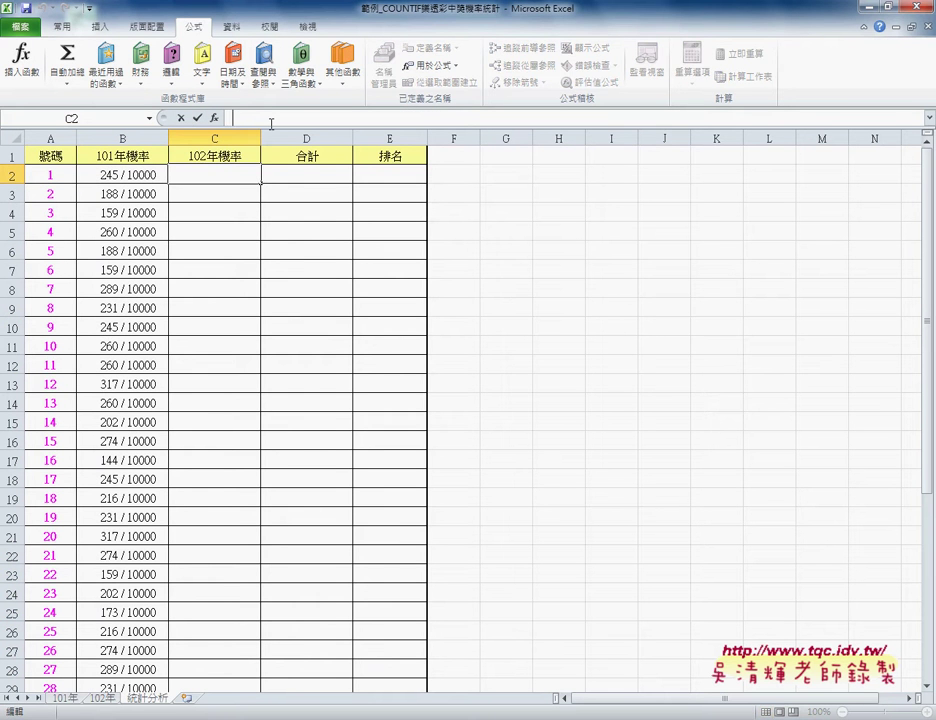
key(ctrl+v)
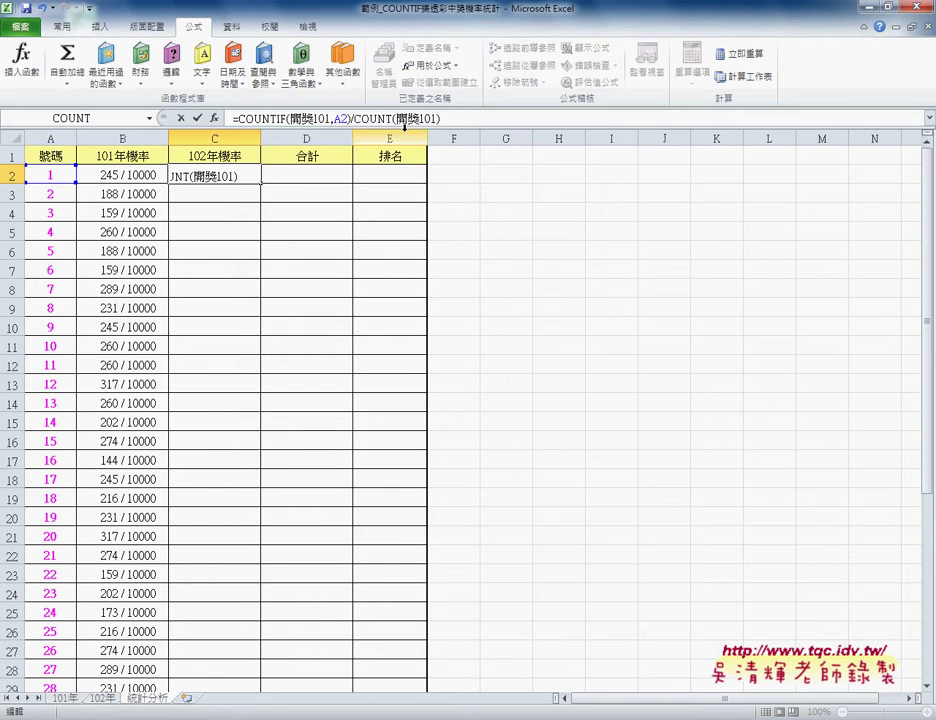
key(Left)
key(Left)
key(Left)
key(Left)
key(Left)
key(Left)
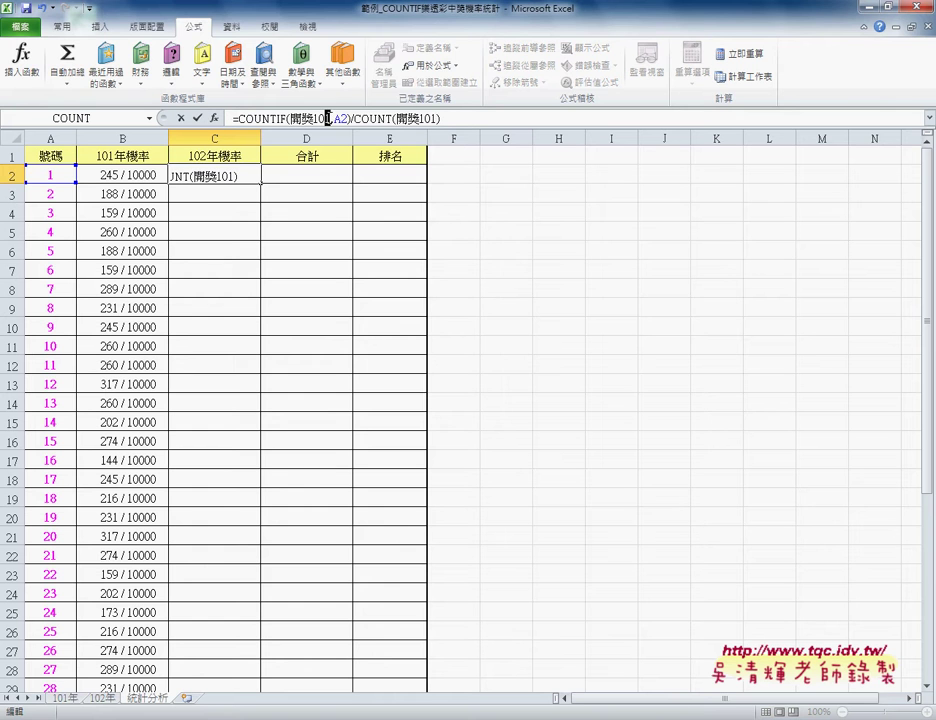
text(2)
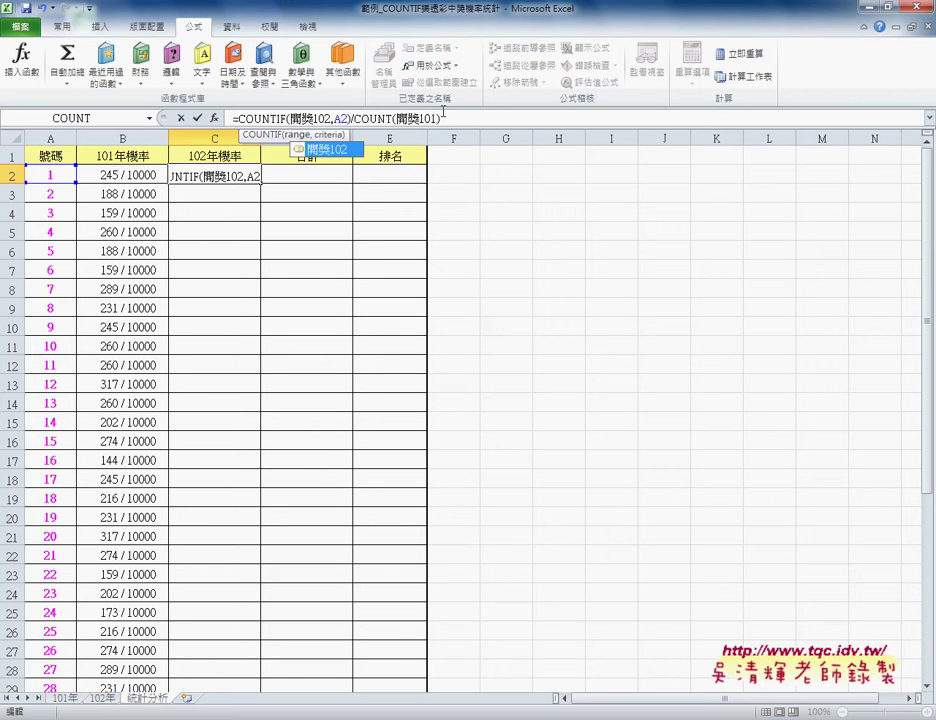
drag(431, 118, 438, 118)
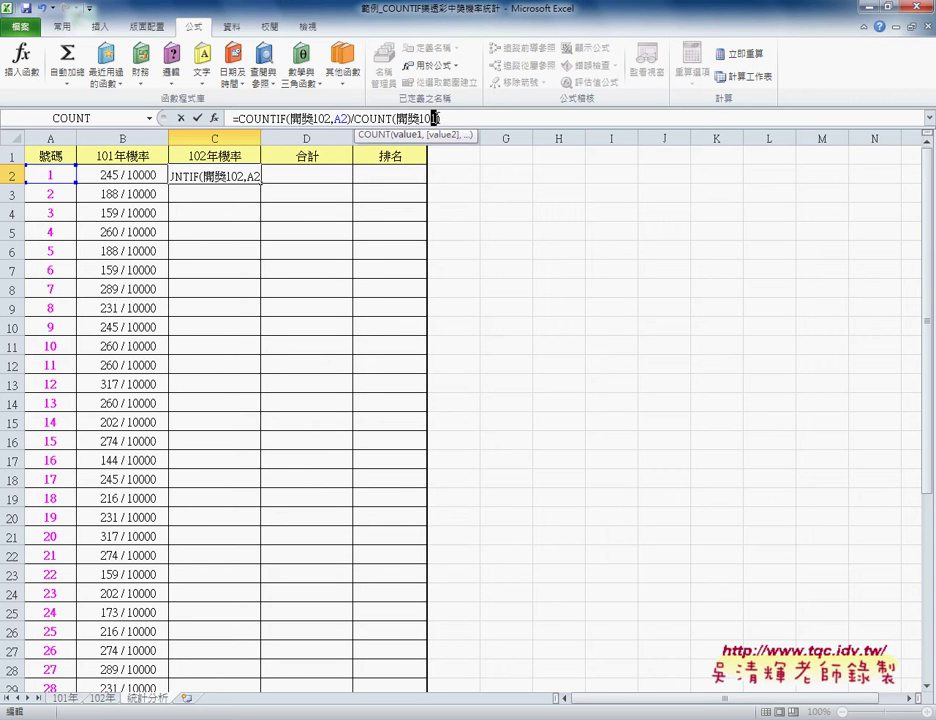
text(2)
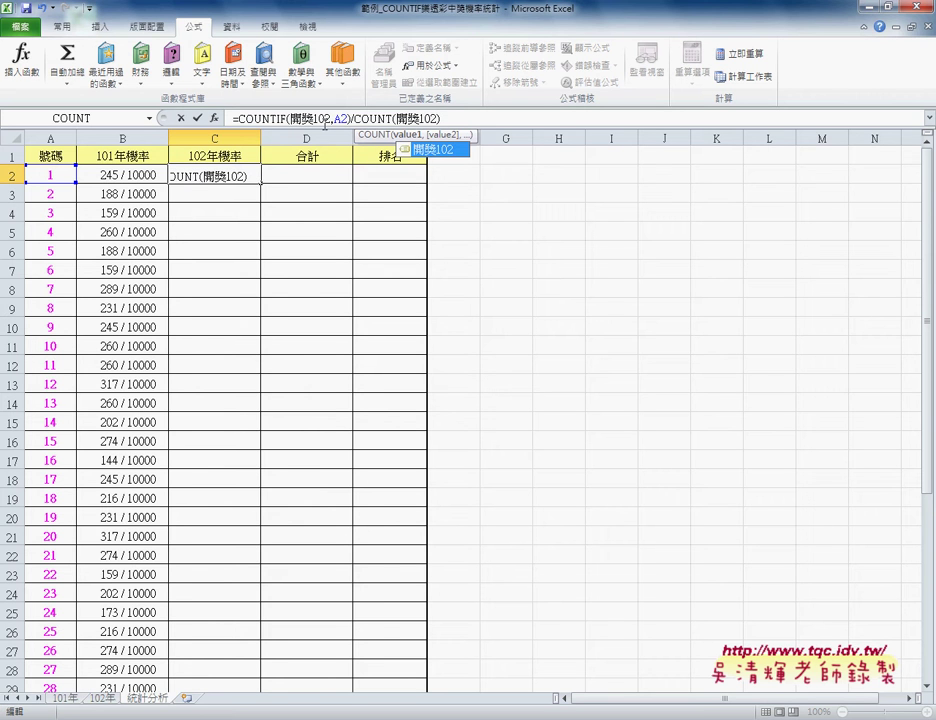
Step: Confirm C2, copy B2's fraction format onto it, and fill the 102年機率 column to row 43
click(198, 119)
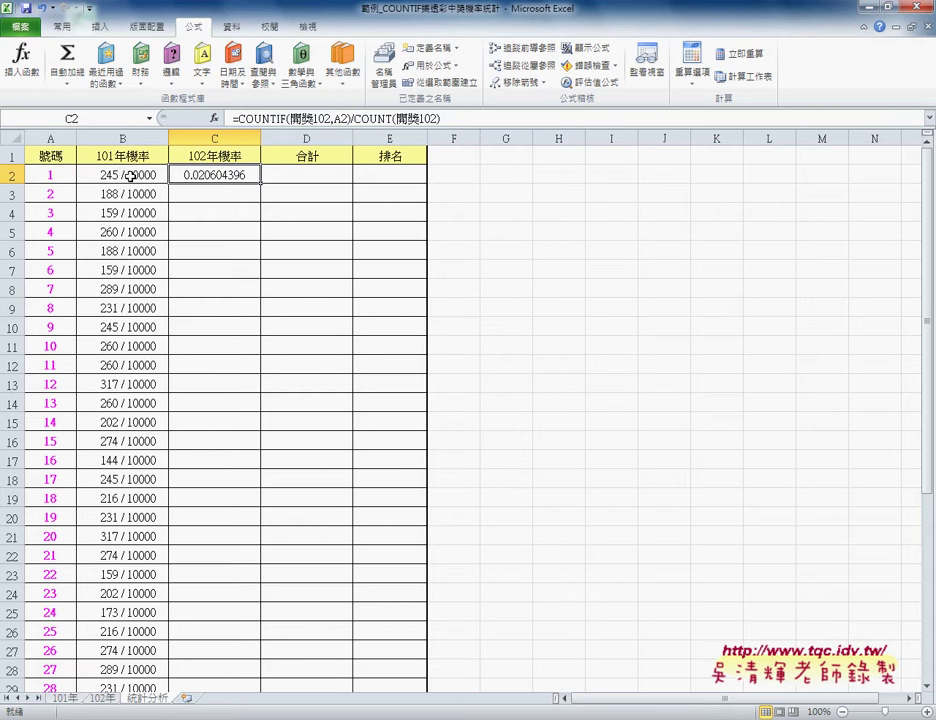
click(58, 26)
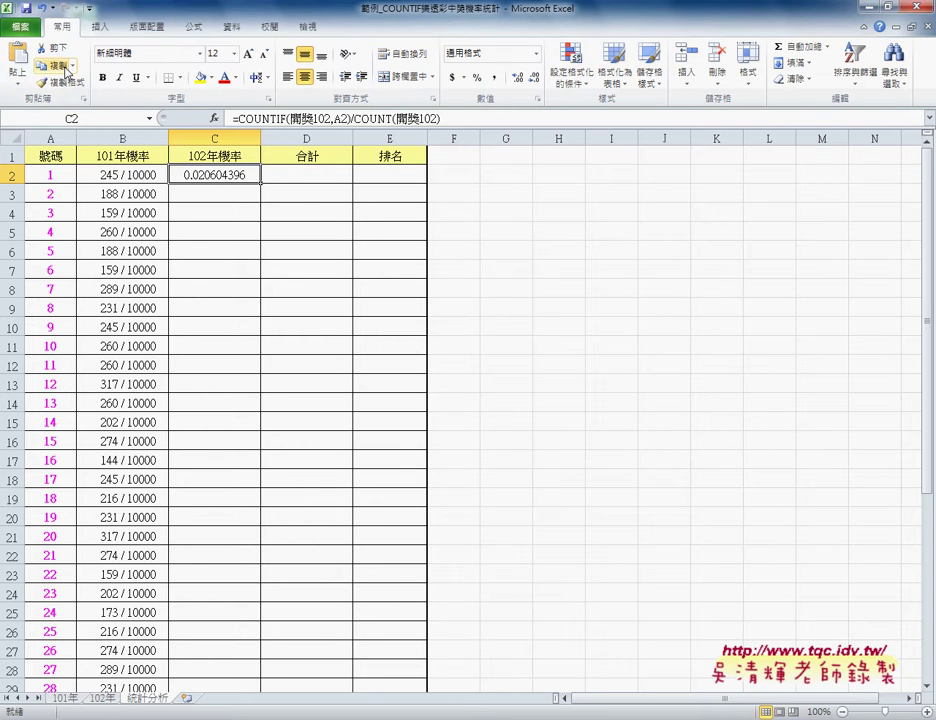
click(127, 175)
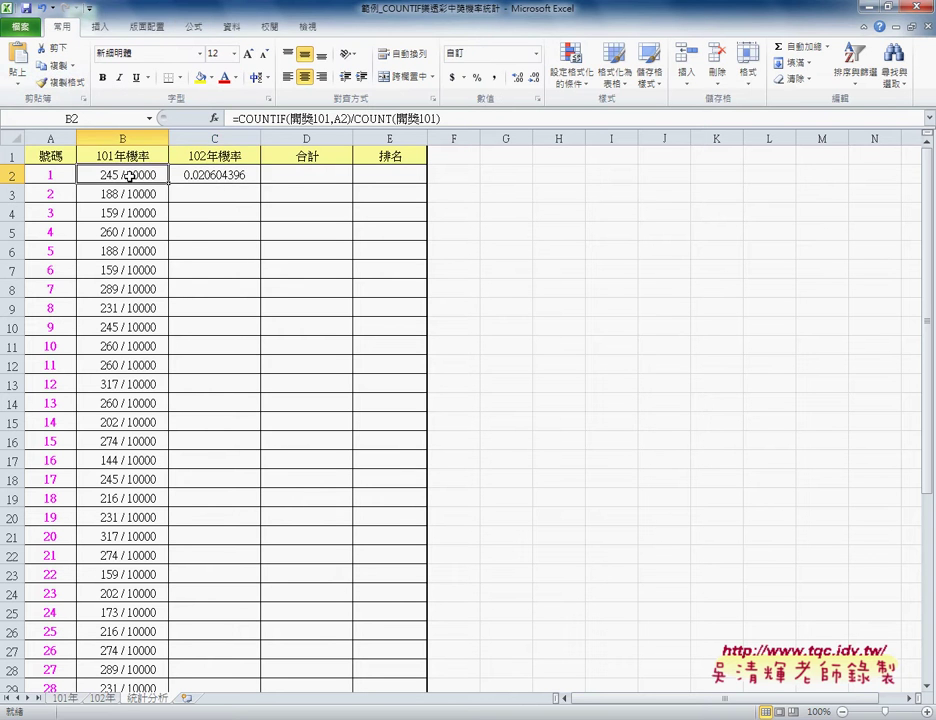
click(62, 82)
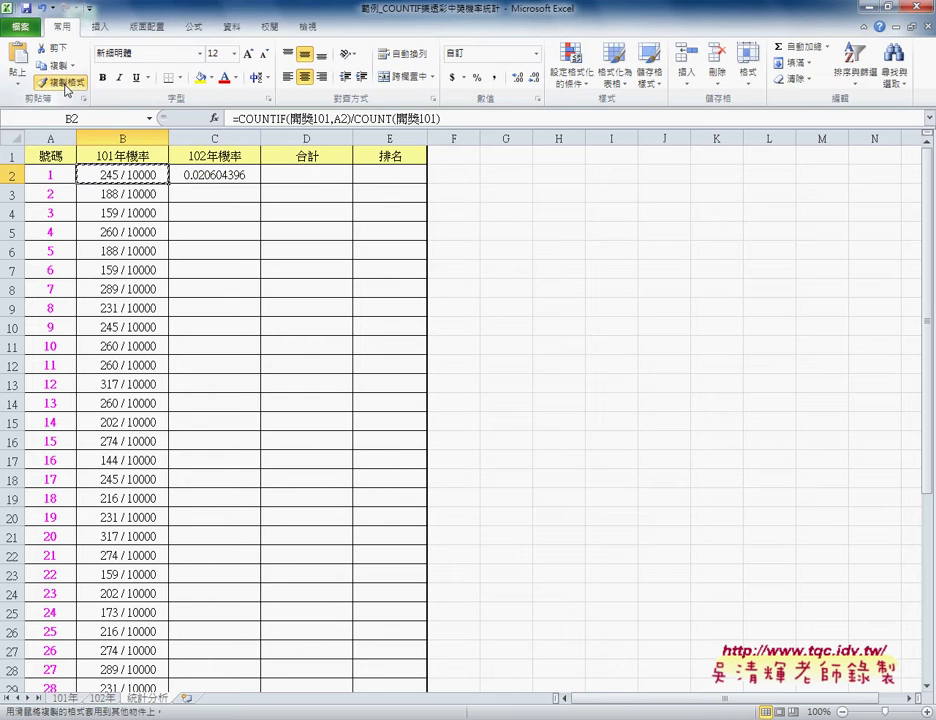
click(214, 175)
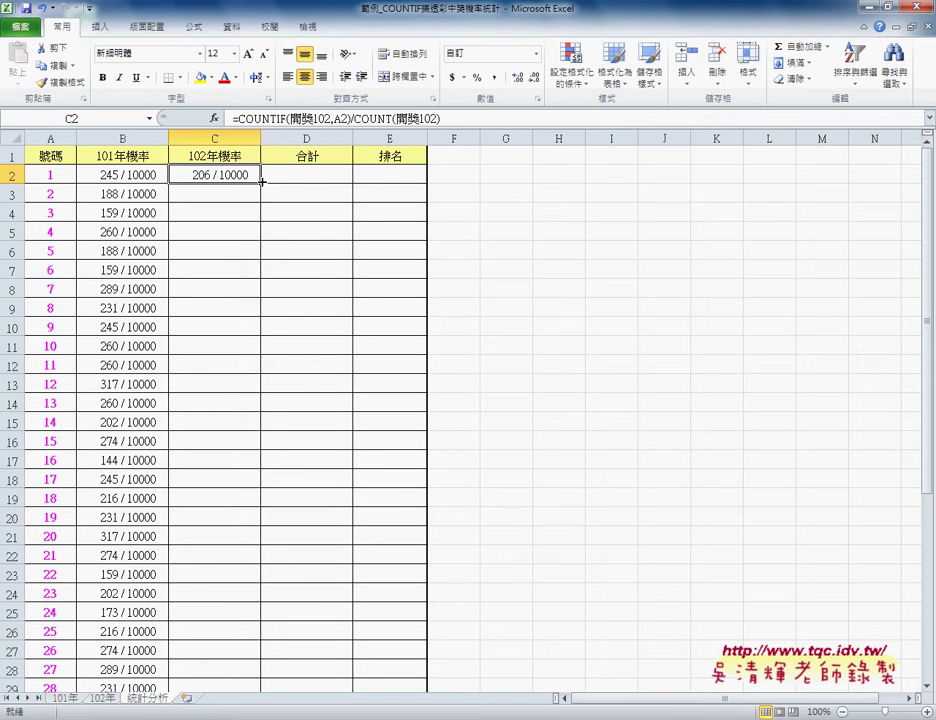
double_click(261, 184)
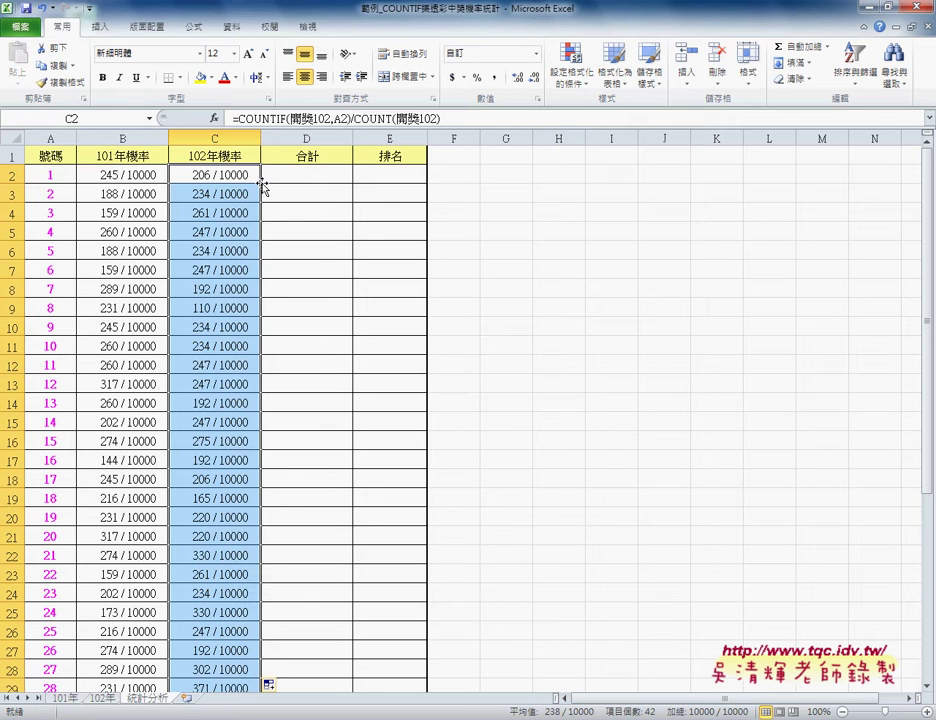
Step: Enter =B2+C2 in D2 and fill the 合計 totals down column D
click(272, 184)
click(242, 118)
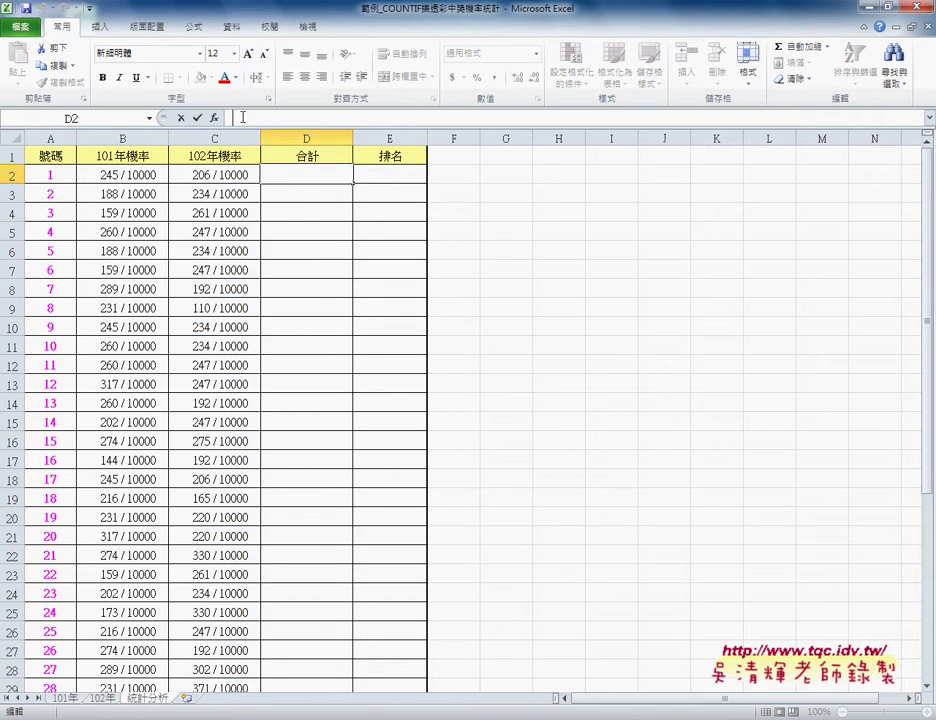
text(=)
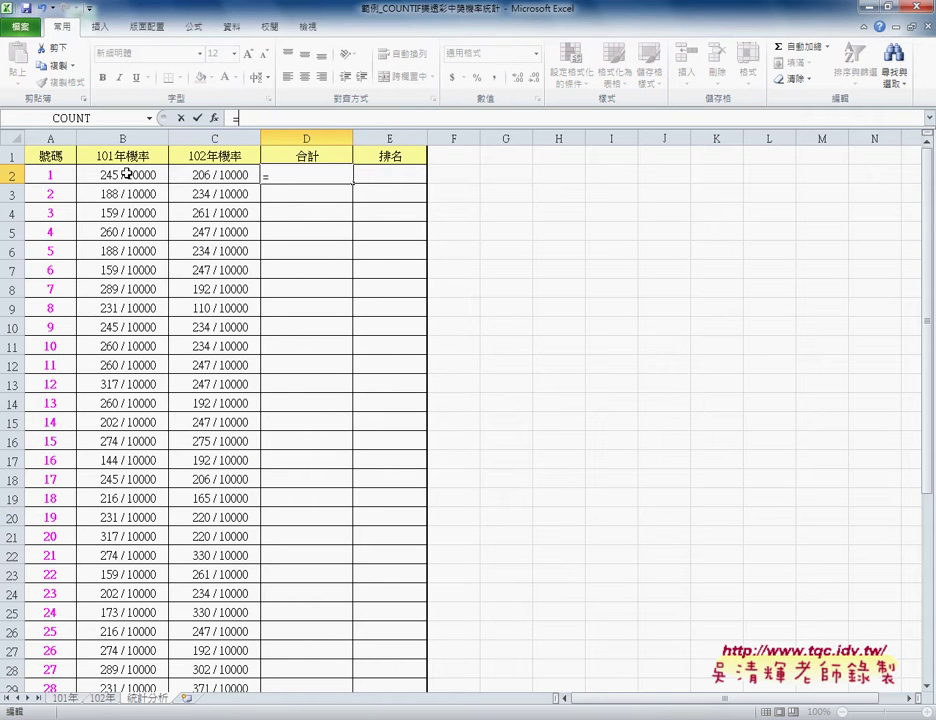
click(128, 175)
text(+)
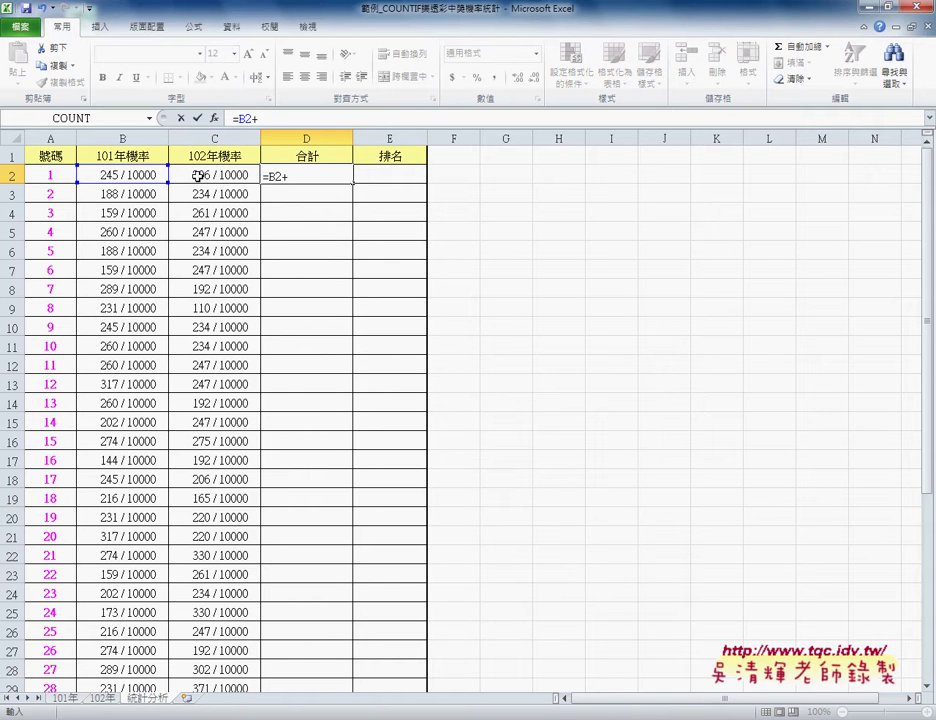
click(199, 176)
click(197, 118)
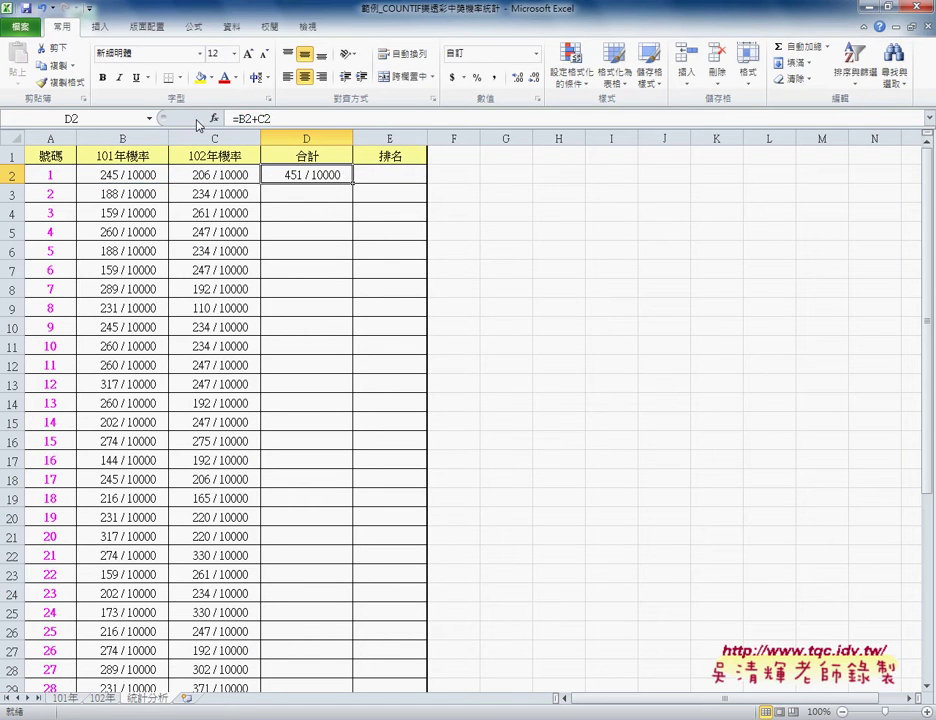
double_click(353, 185)
Step: Start a formula in E2 and search for the rank function, then cancel the search
click(370, 177)
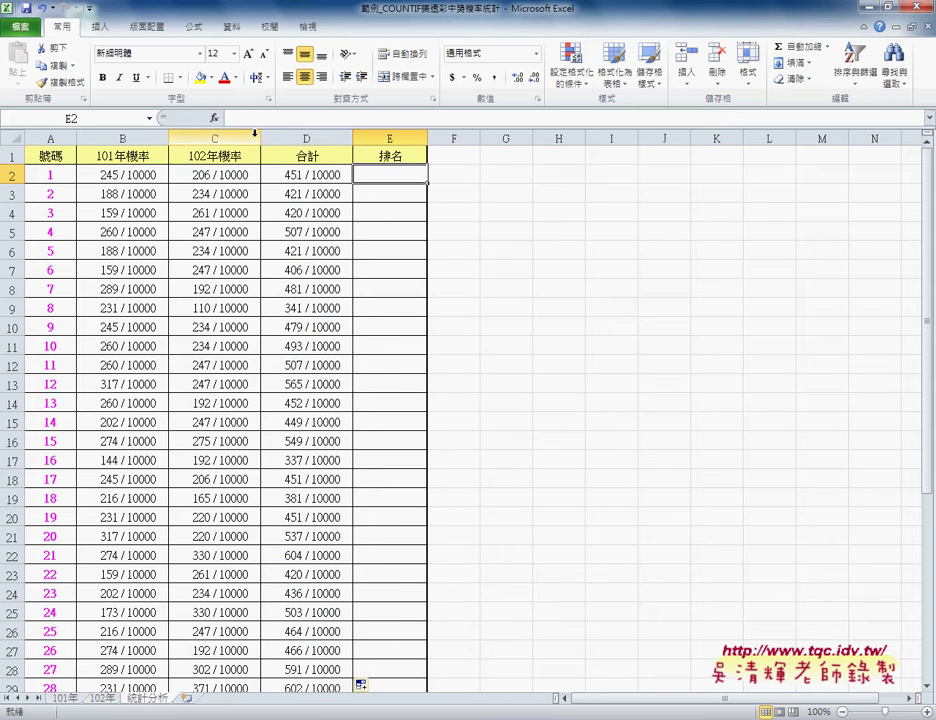
text(=)
click(214, 118)
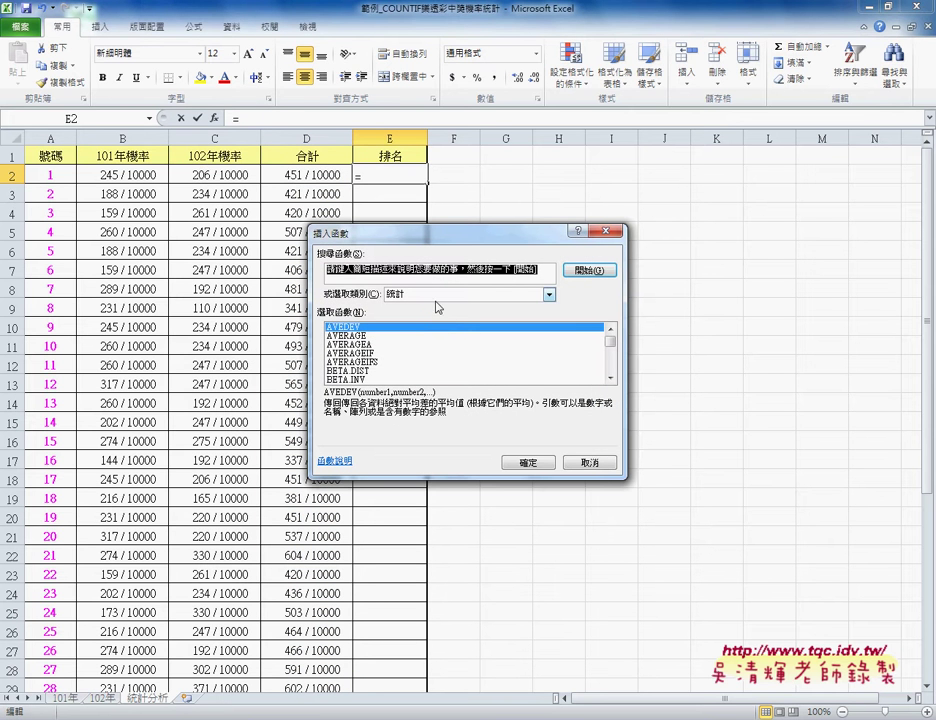
text(r)
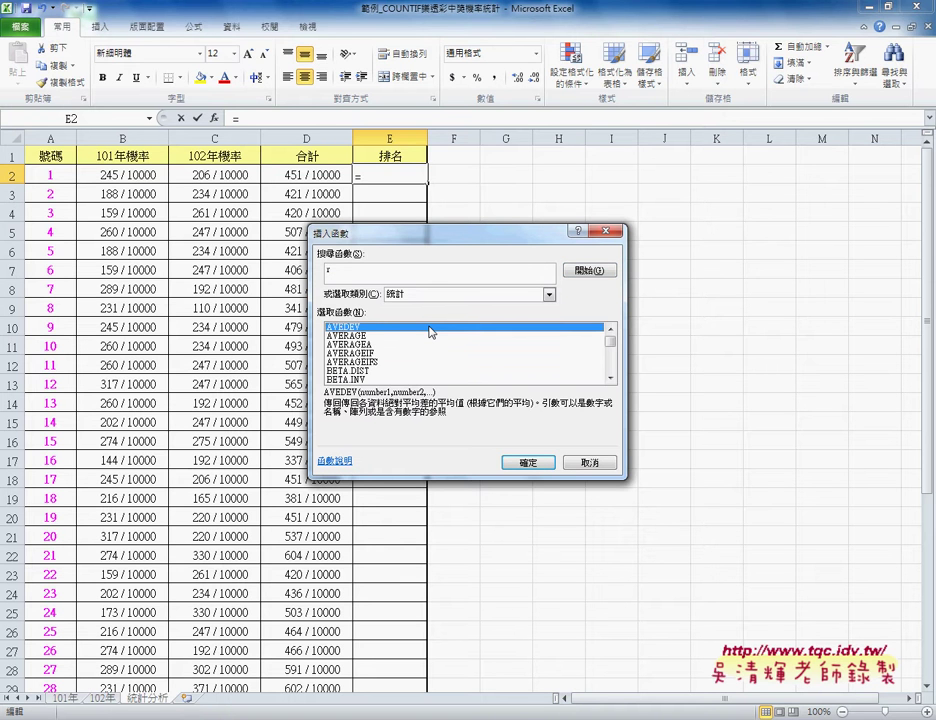
text(r)
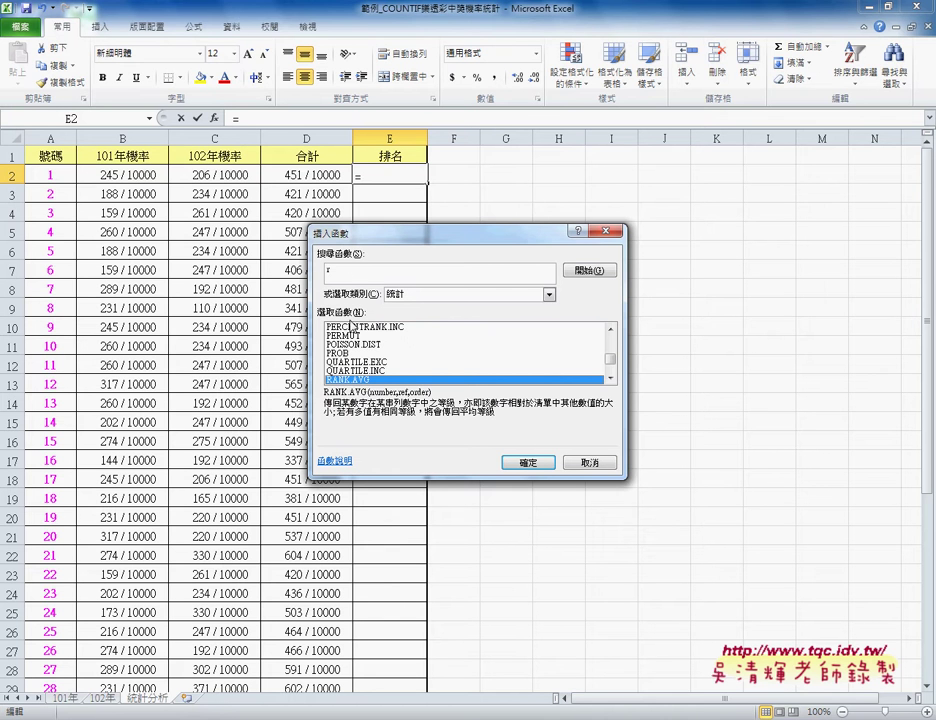
click(612, 380)
click(612, 380)
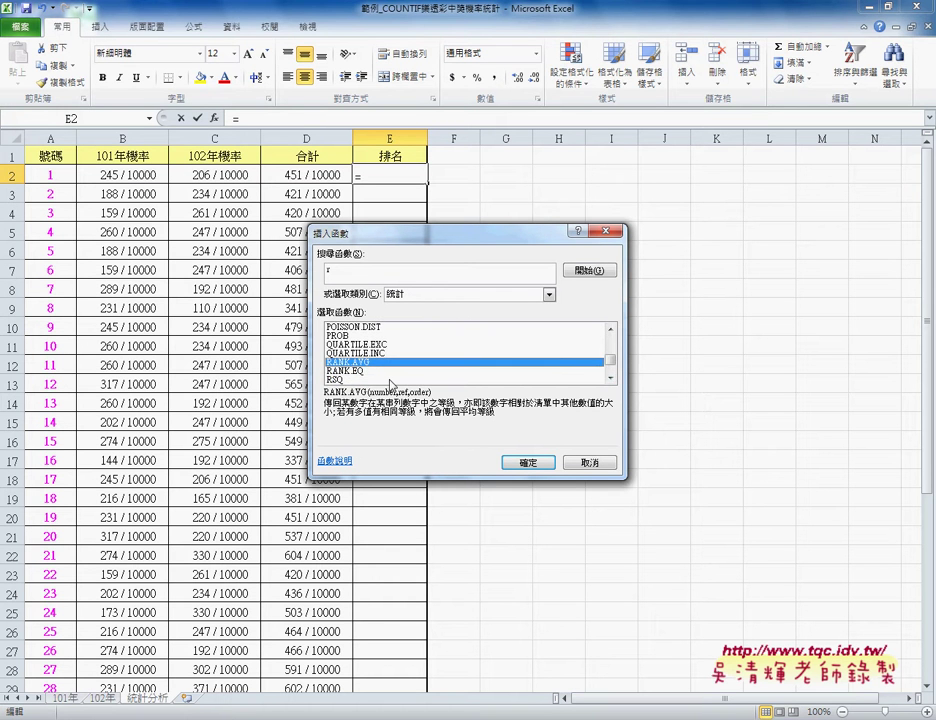
click(576, 463)
Step: Pick RANK from the 全部 function category to insert =RANK() in E2
click(214, 118)
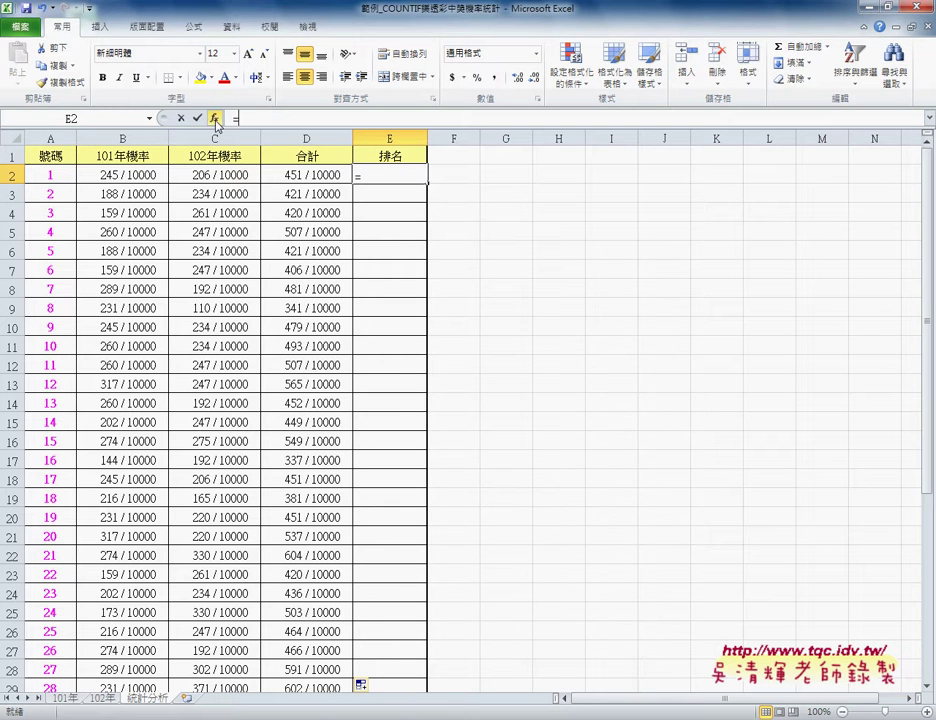
click(421, 297)
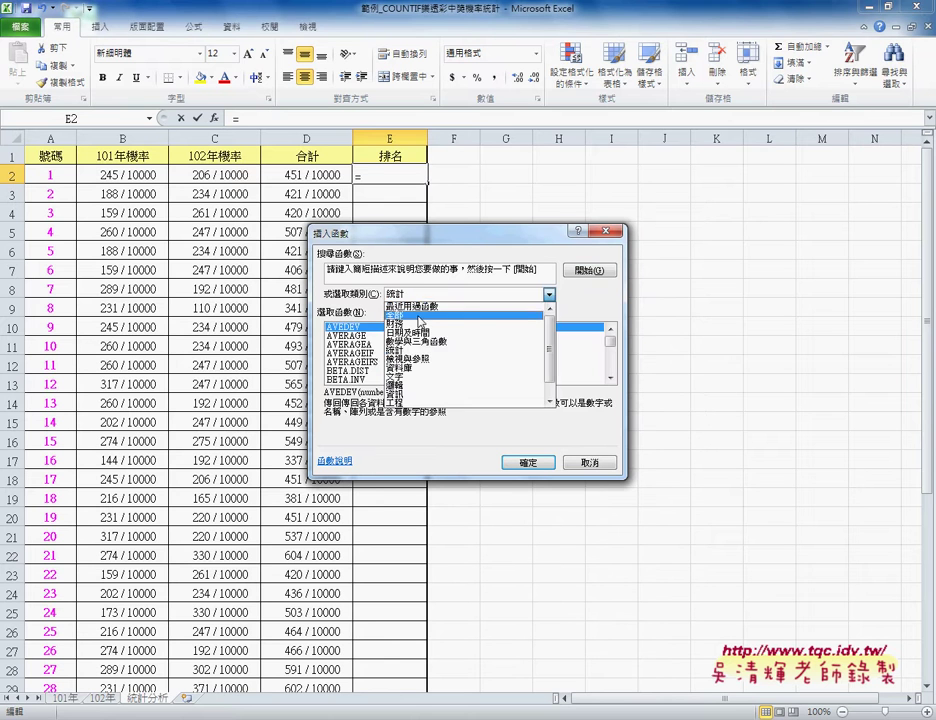
click(400, 316)
key(r)
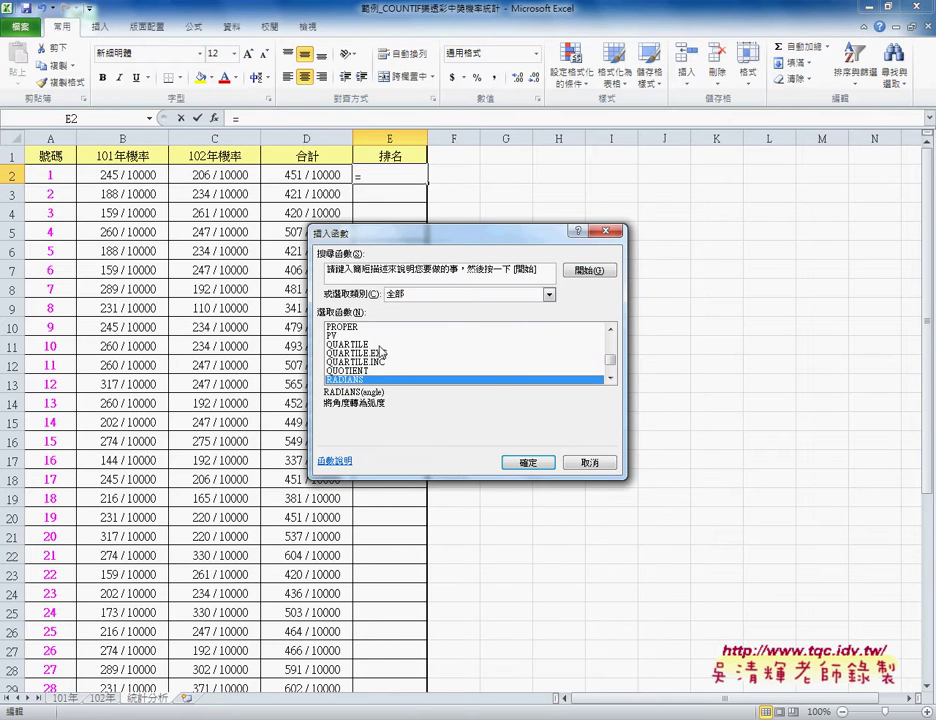
key(Down)
key(Down)
key(Down)
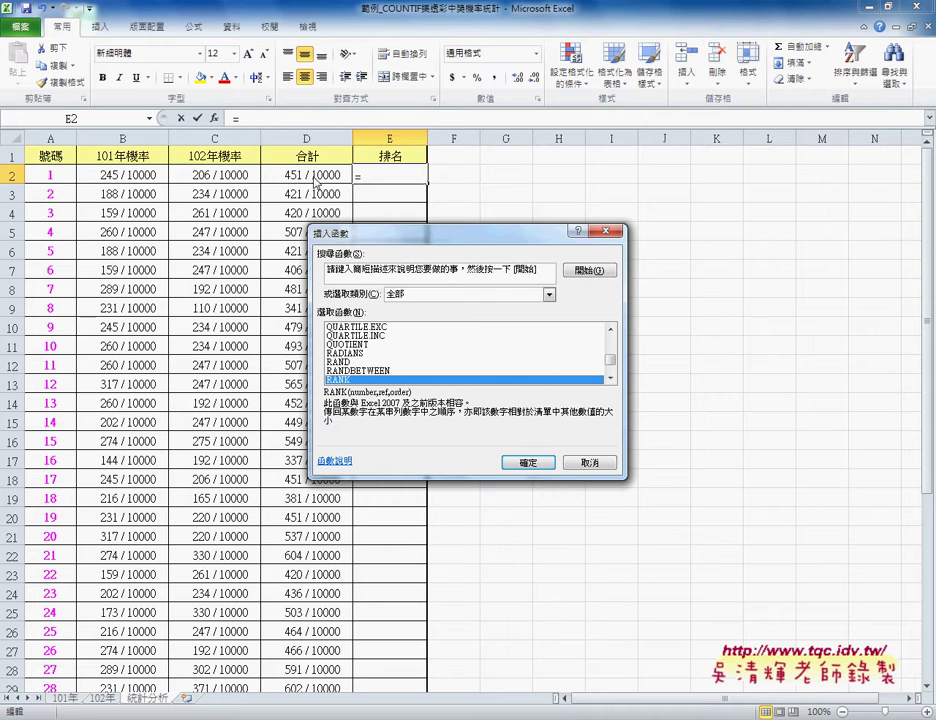
click(531, 462)
Step: Set RANK's Number to D2 and Ref to absolute $D$2:$D$43, giving 26 in E2
drag(429, 258, 559, 248)
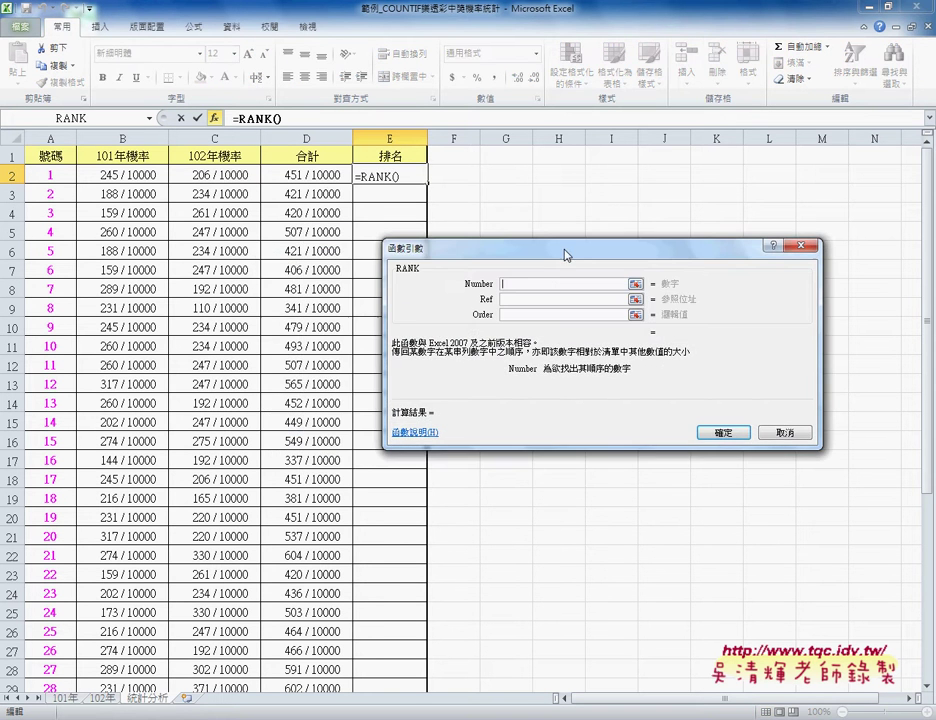
click(323, 174)
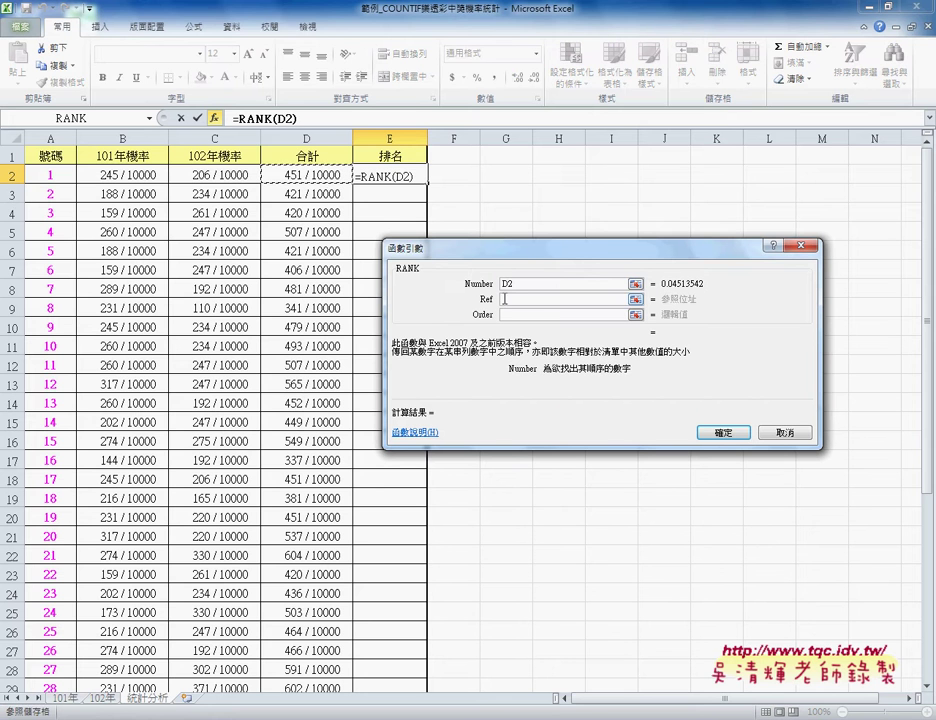
click(564, 306)
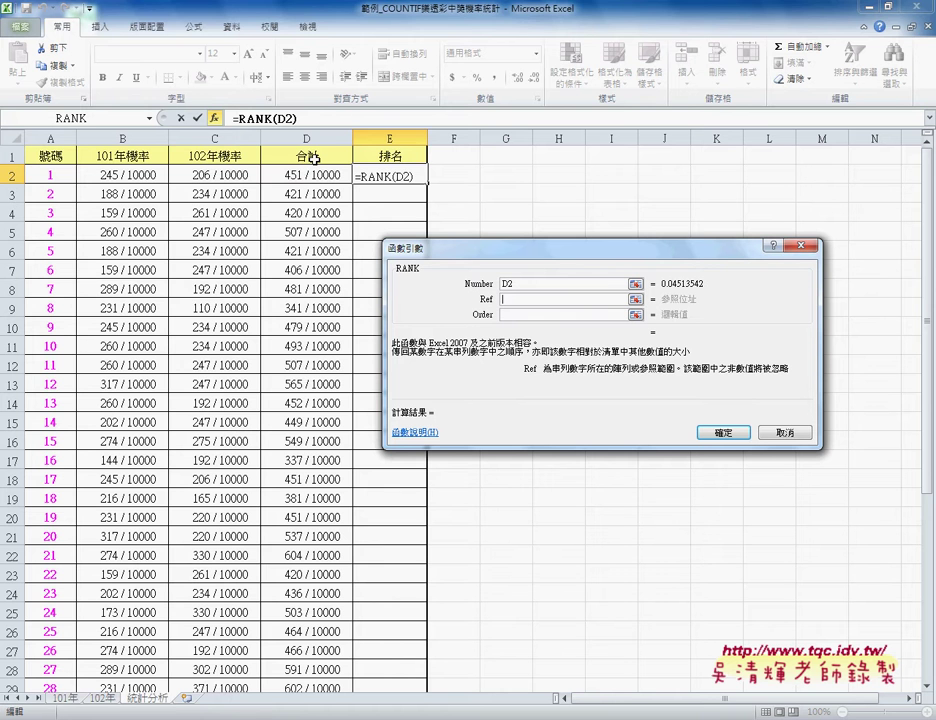
click(309, 178)
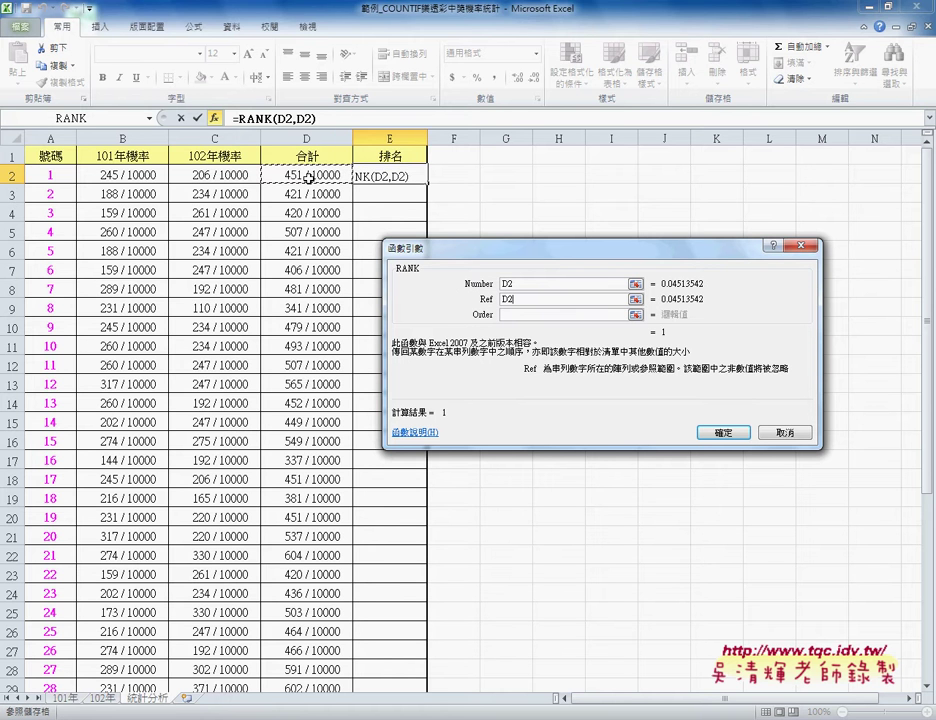
key(ctrl+shift+Down)
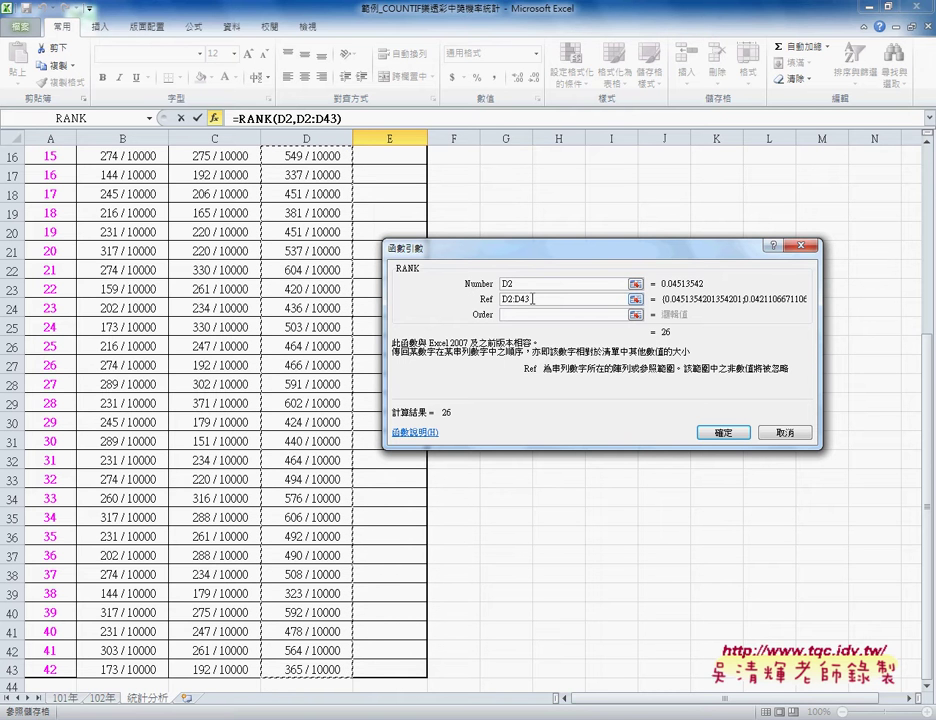
click(494, 301)
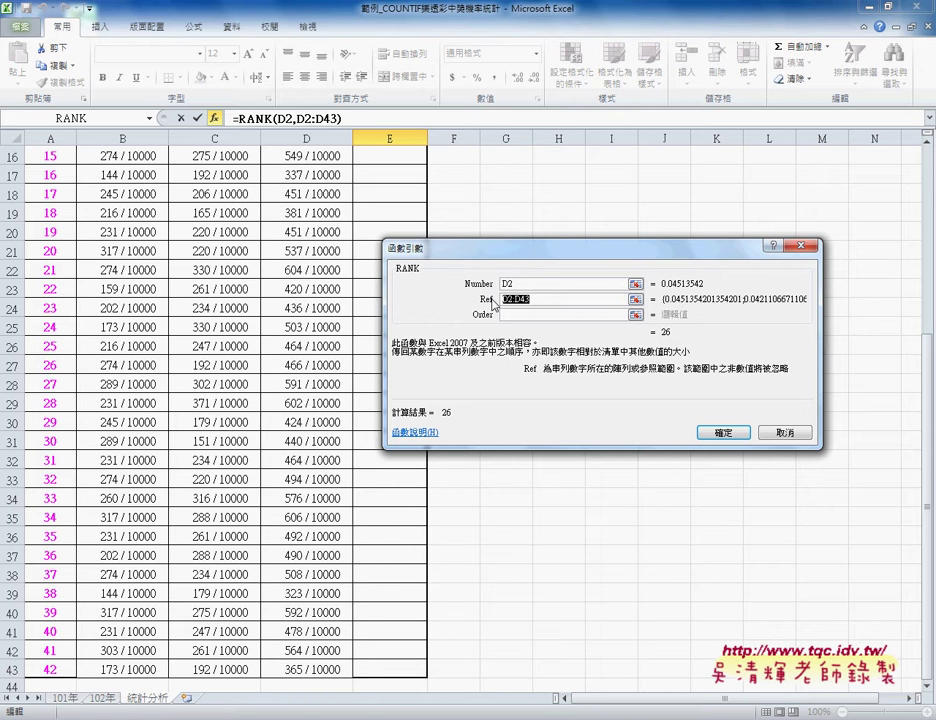
key(F4)
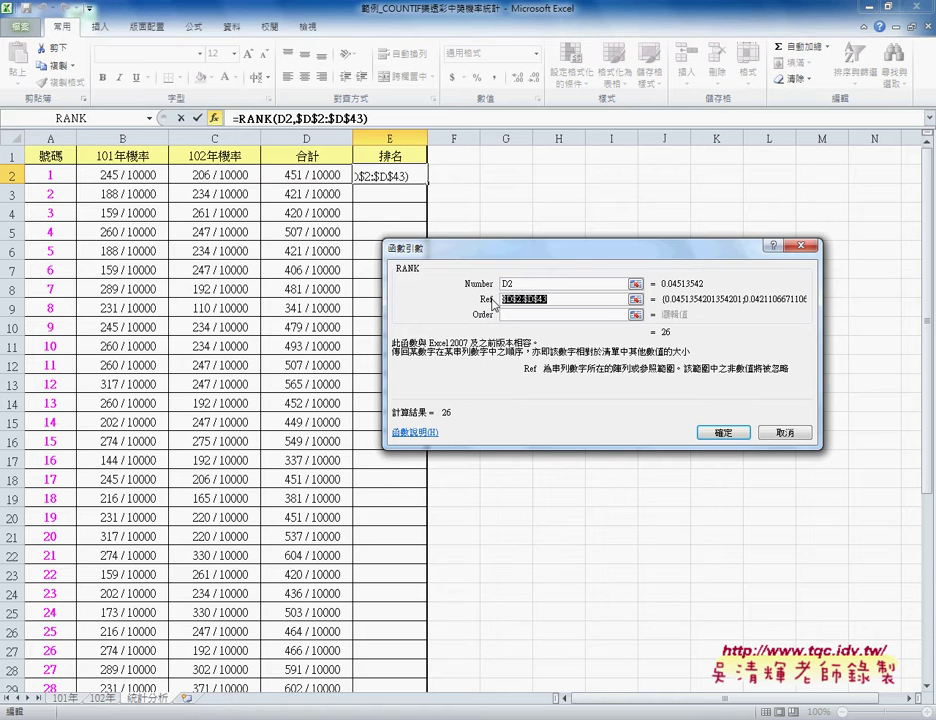
click(512, 314)
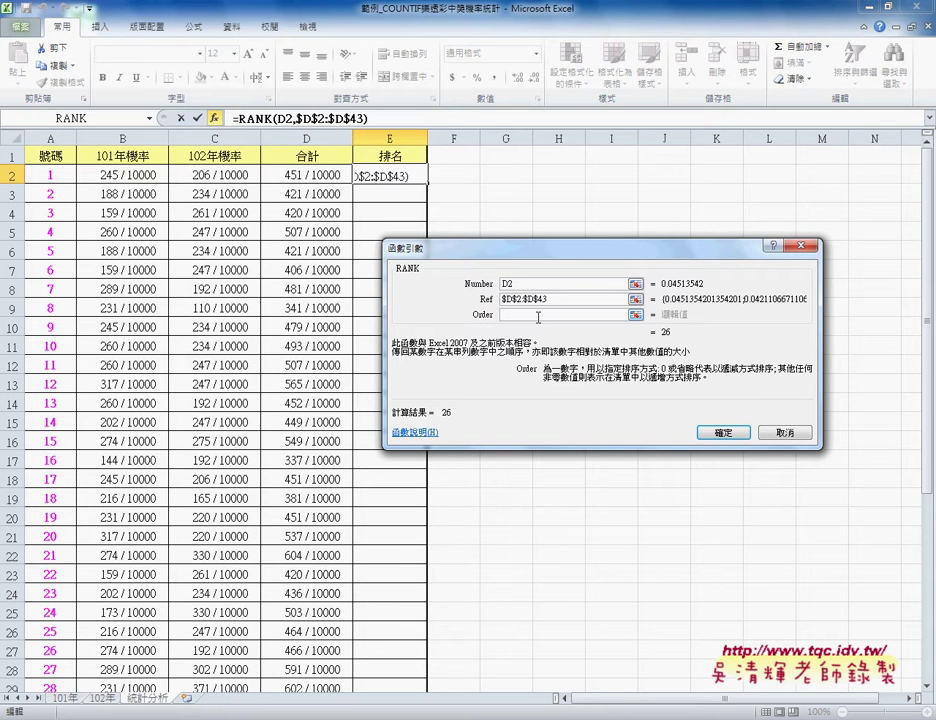
click(721, 435)
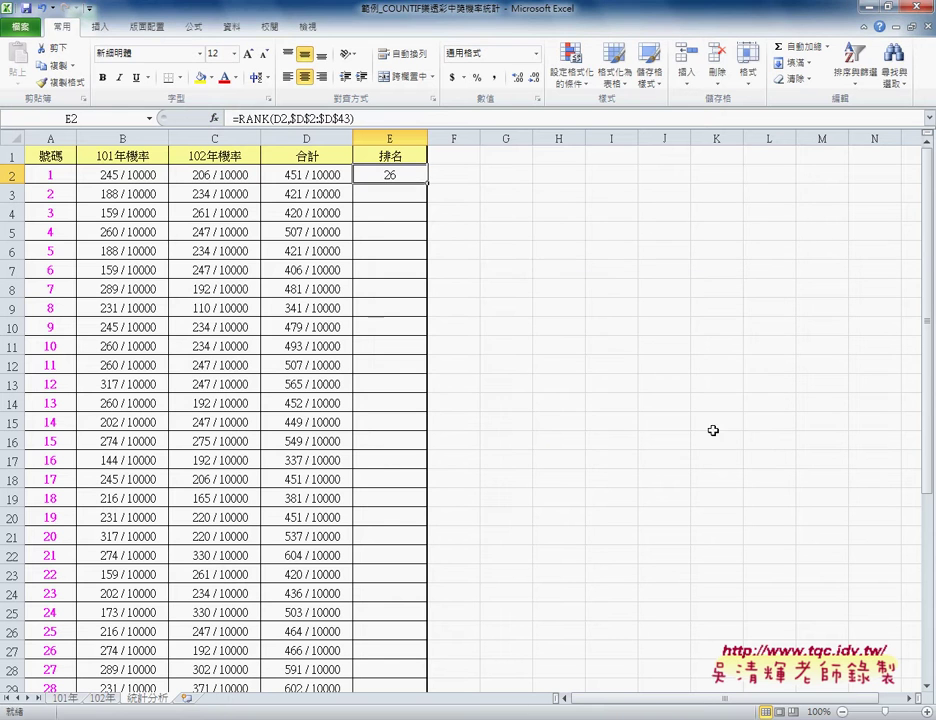
Step: Copy E2's RANK formula down the 排名 column through row 43
double_click(429, 185)
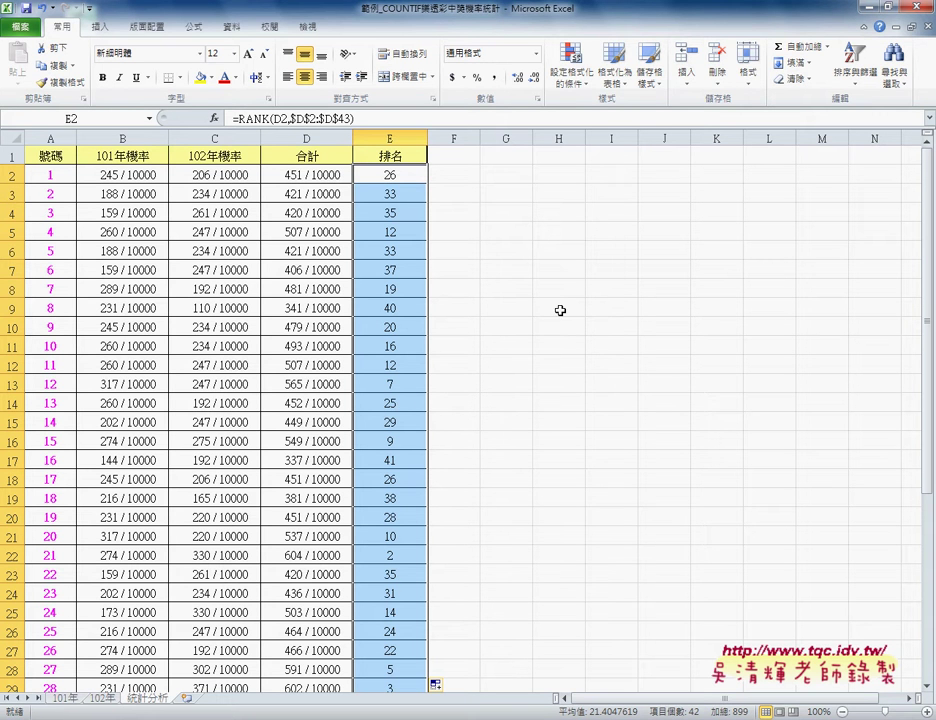
Step: Create a new formula-based conditional formatting rule with condition =E2<=7
click(569, 87)
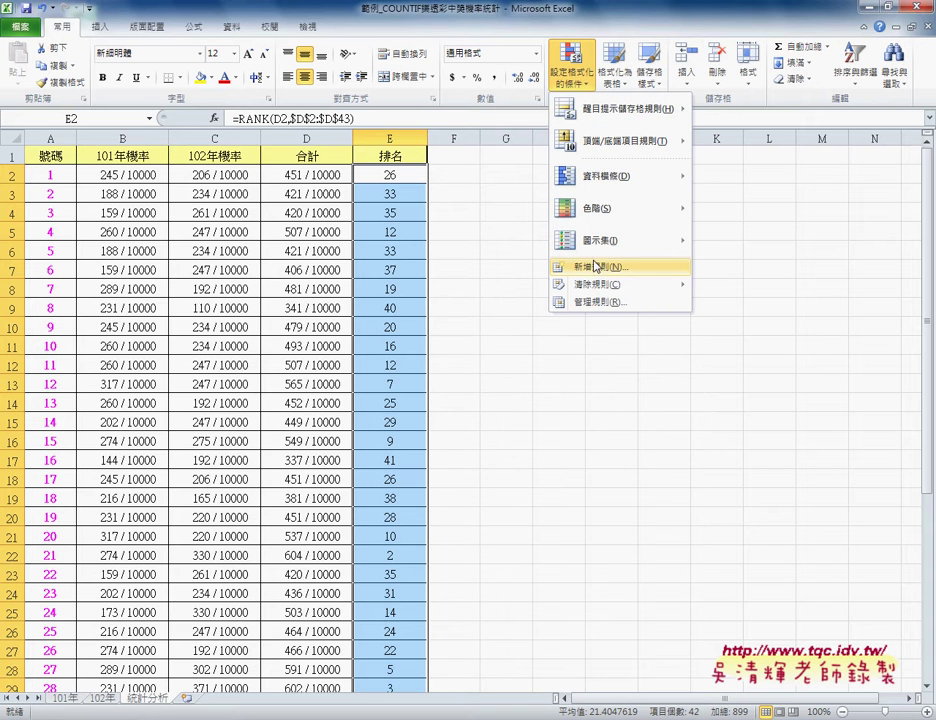
click(596, 268)
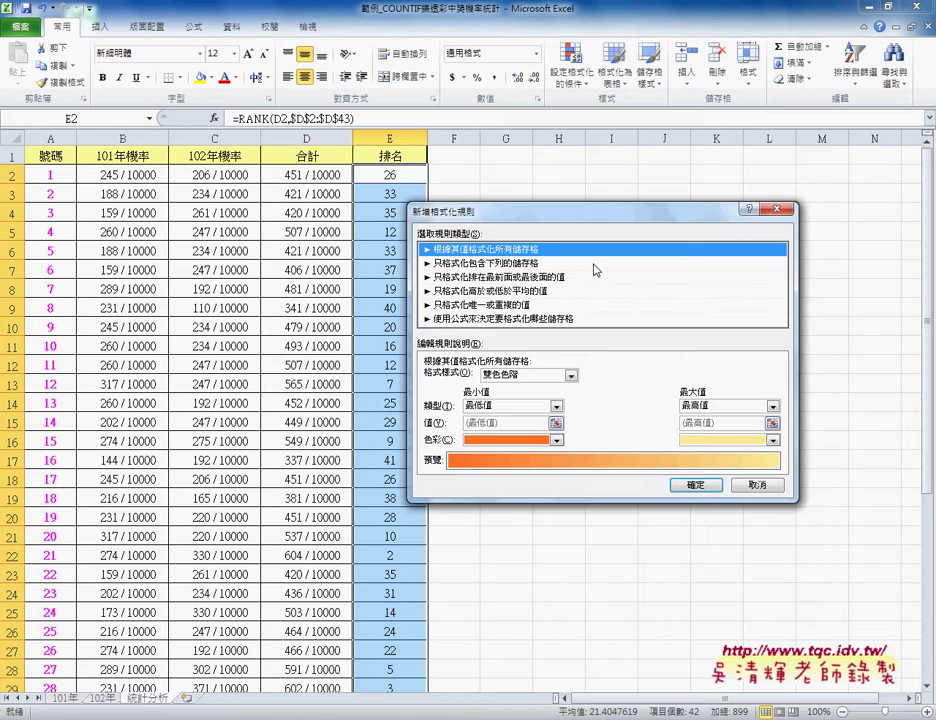
click(515, 319)
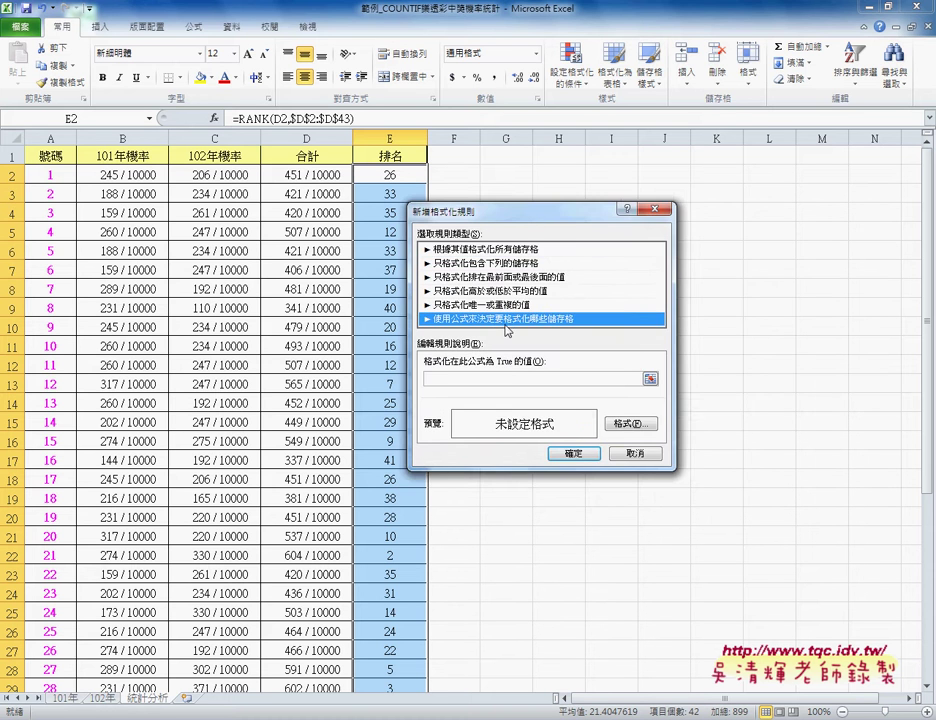
drag(523, 215, 621, 210)
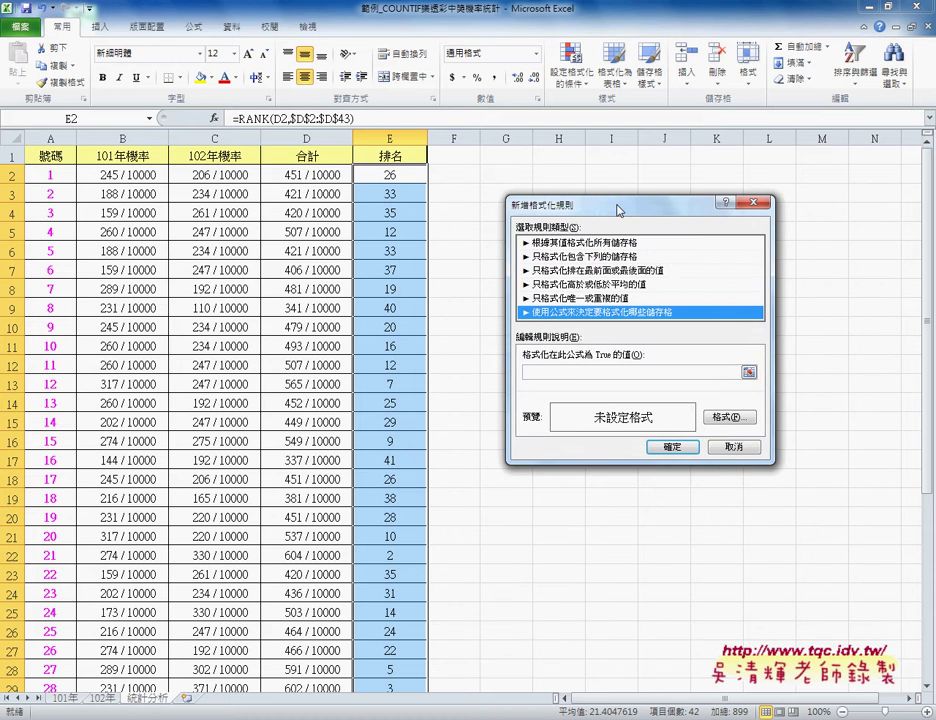
click(546, 372)
text(=)
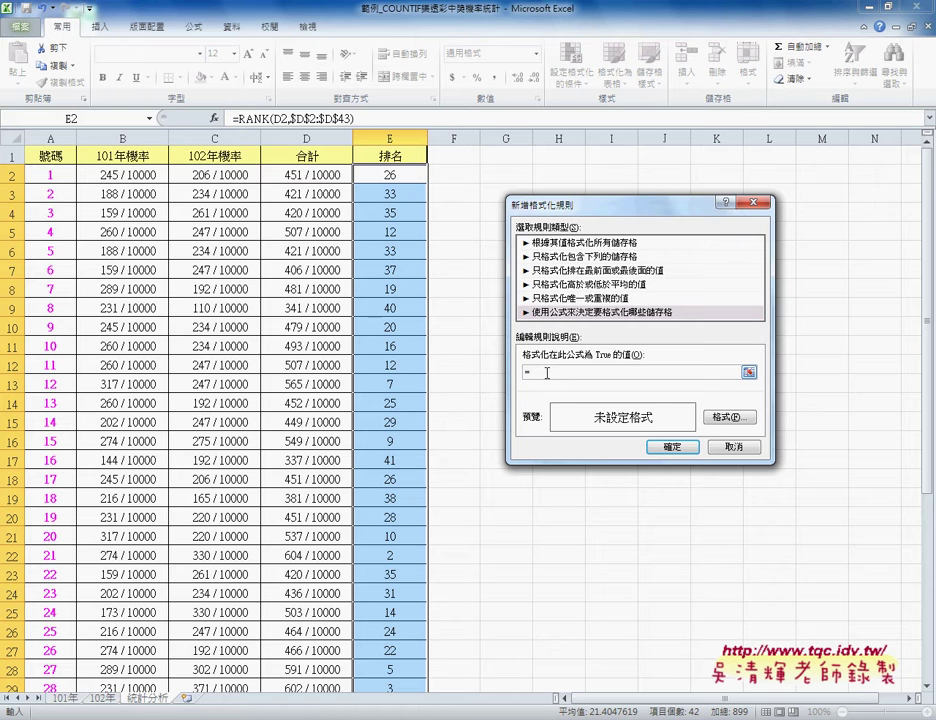
text(E)
text(2)
text(<)
text(=7)
Step: Format the =E2<=7 rule with red font and yellow fill, and apply it to the ranks
click(733, 419)
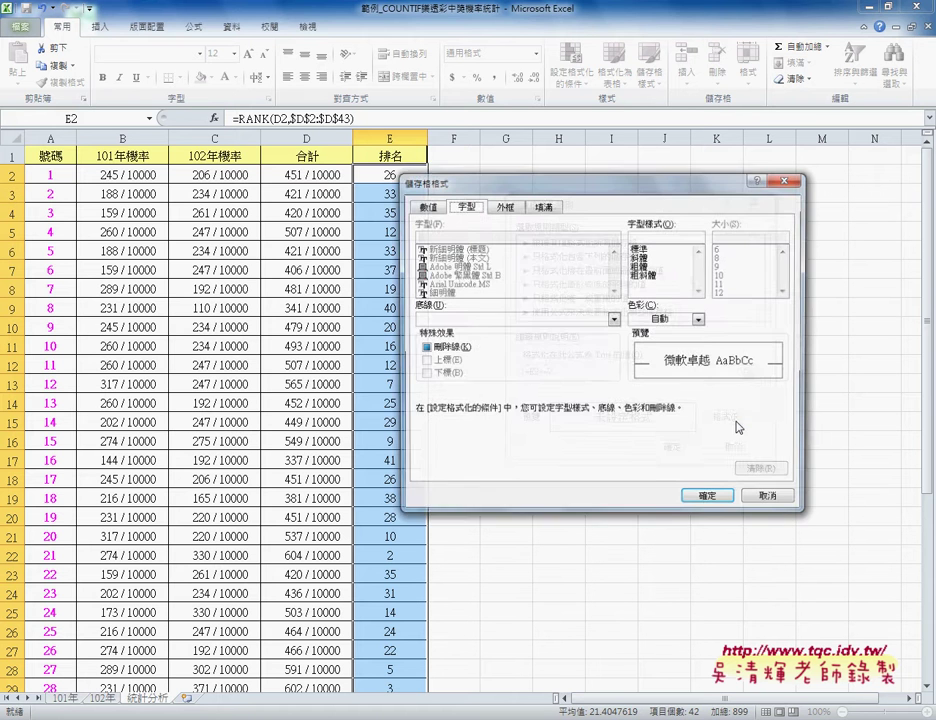
click(700, 319)
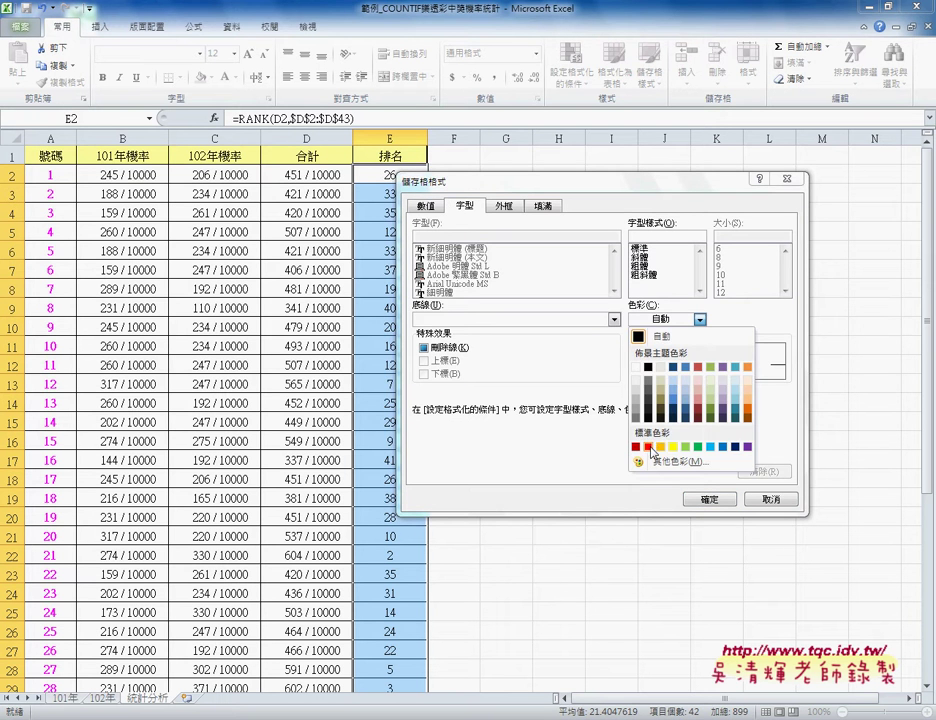
click(649, 447)
click(543, 205)
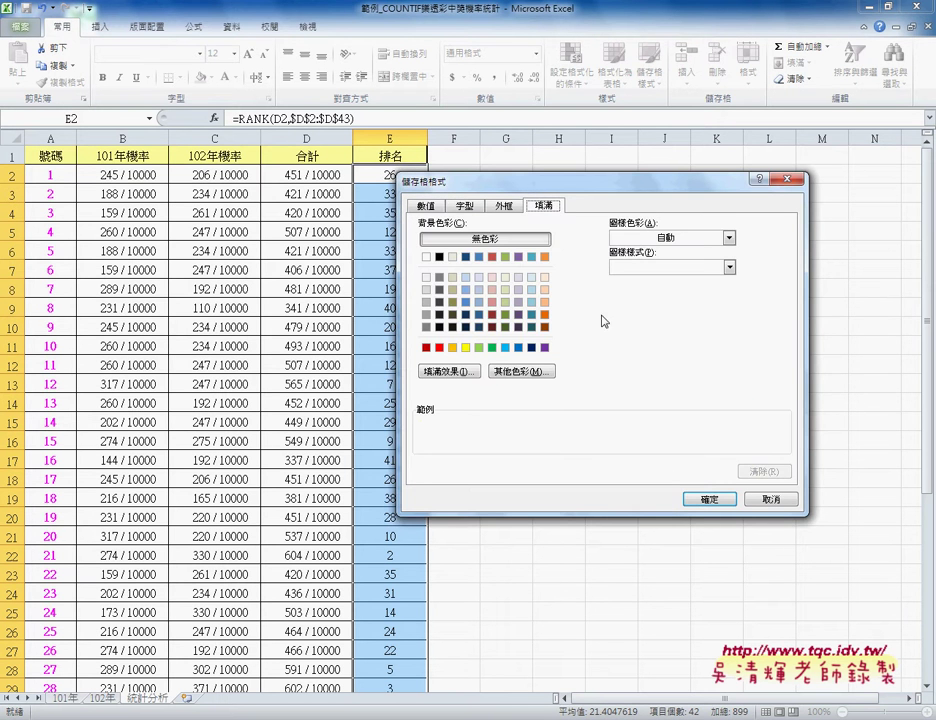
click(465, 347)
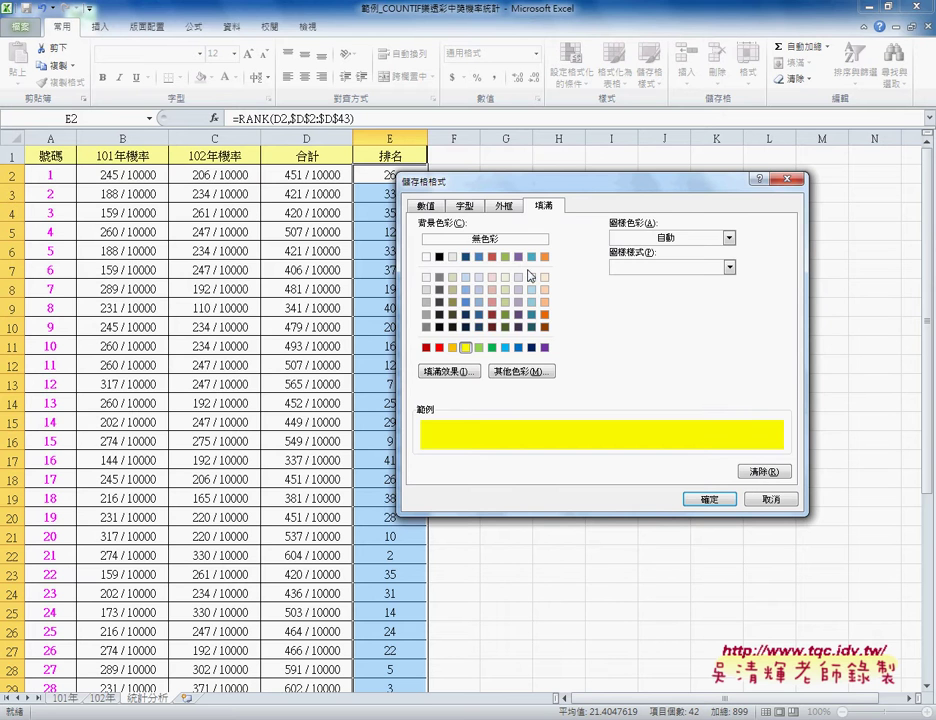
click(465, 206)
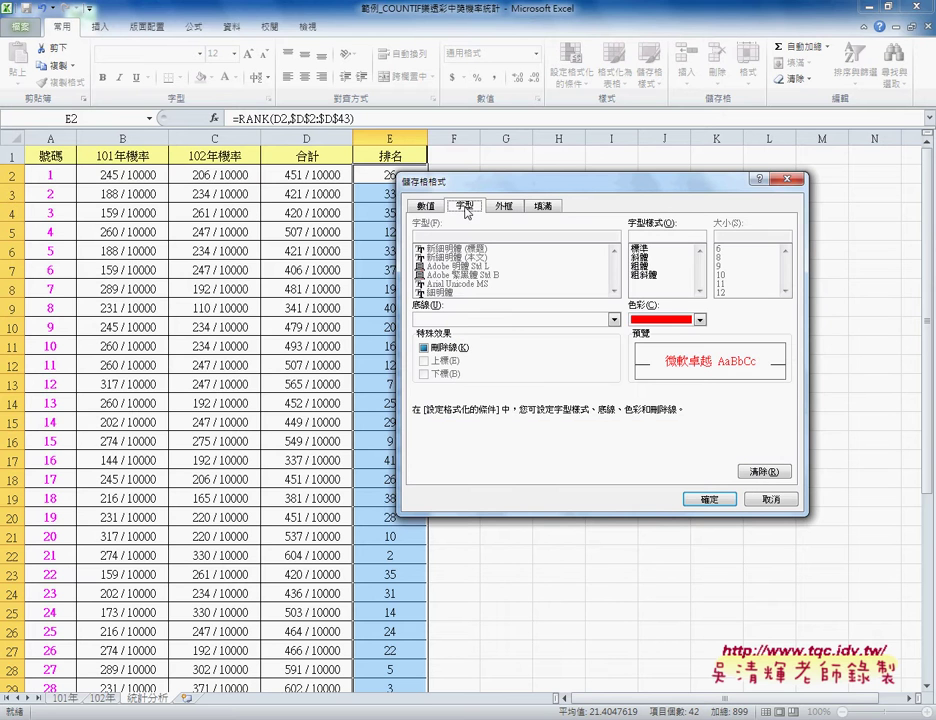
click(720, 503)
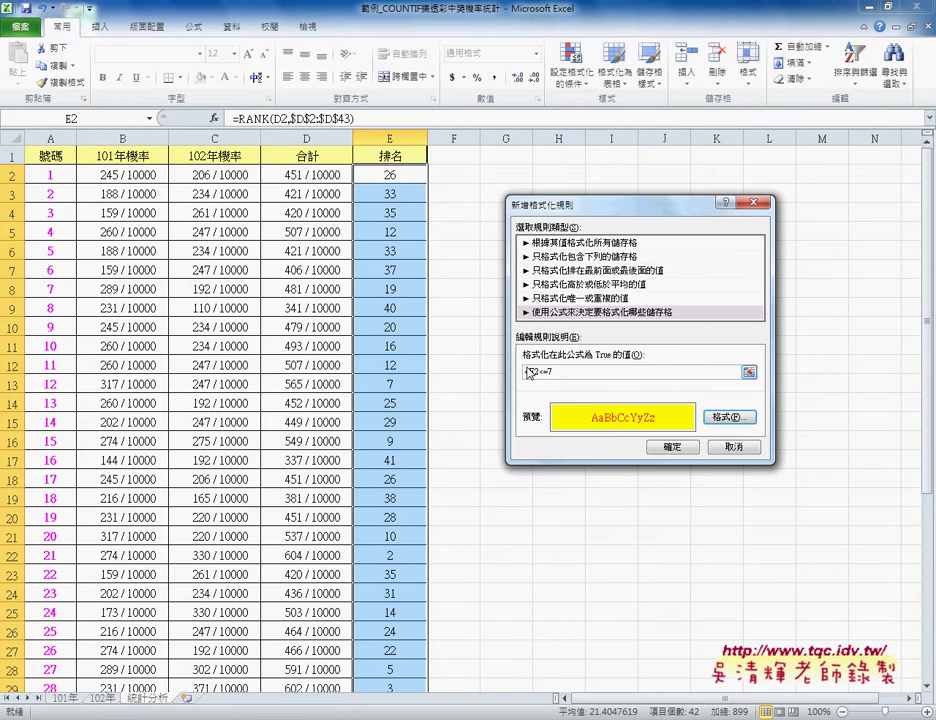
drag(530, 372, 568, 393)
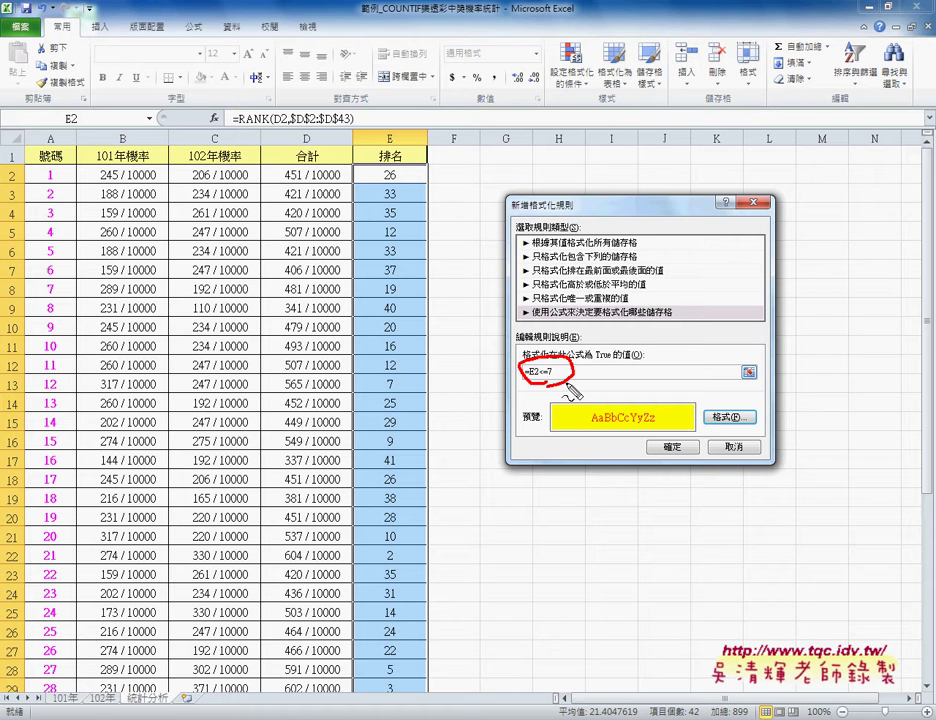
click(681, 451)
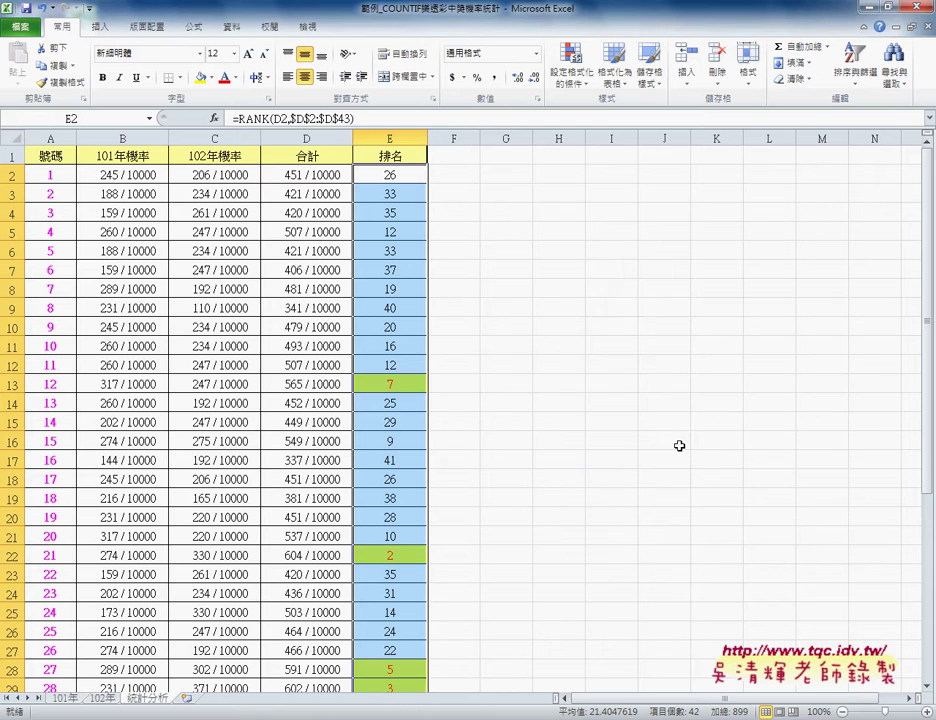
click(505, 441)
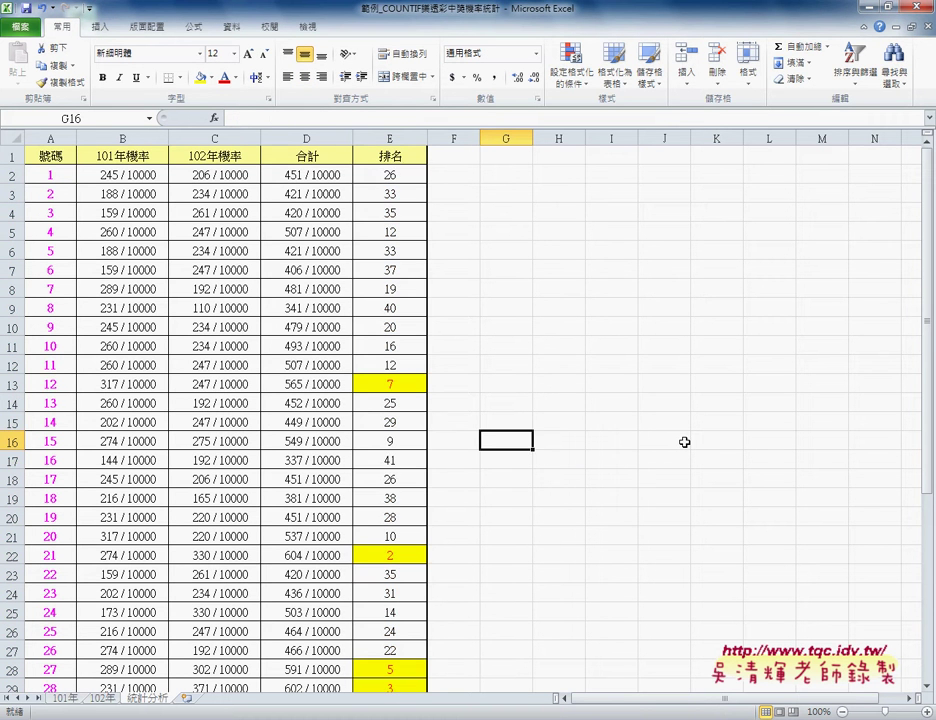
scroll(684, 442, down, 3)
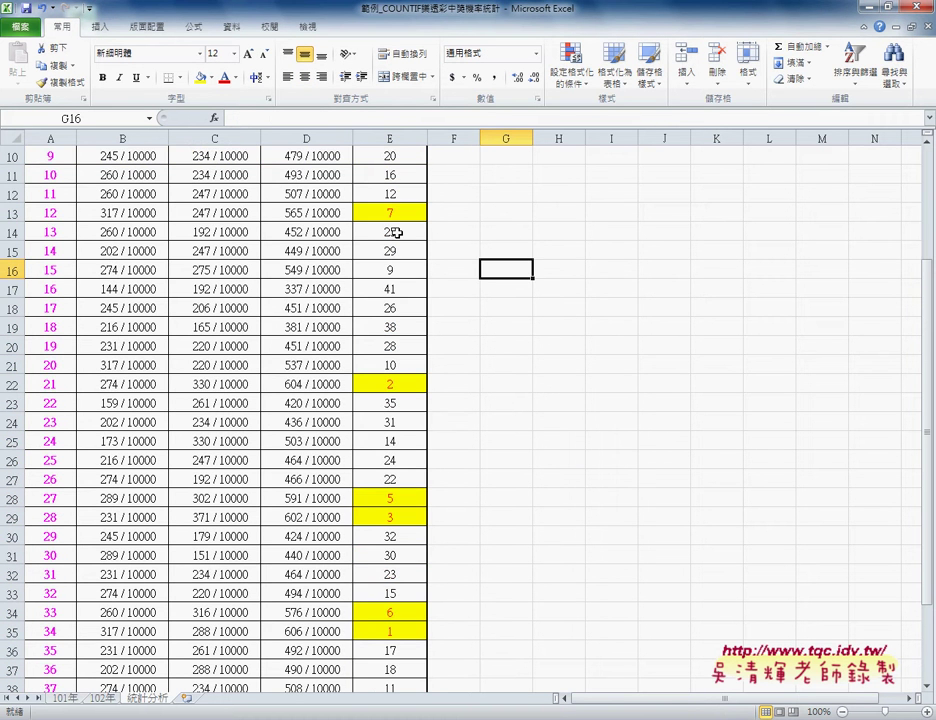
click(39, 214)
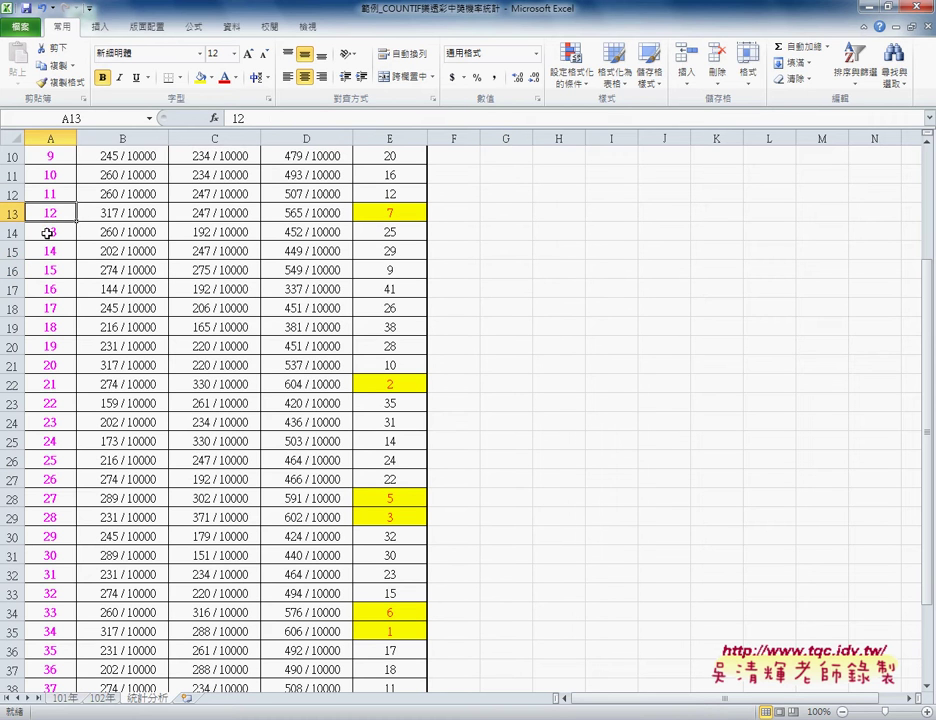
click(53, 385)
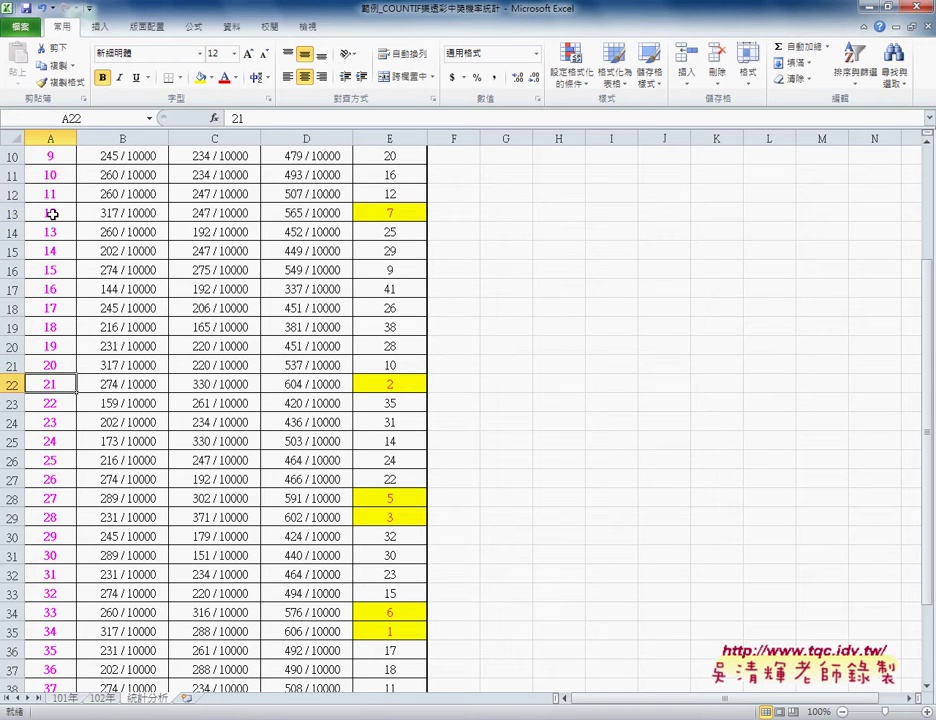
click(53, 214)
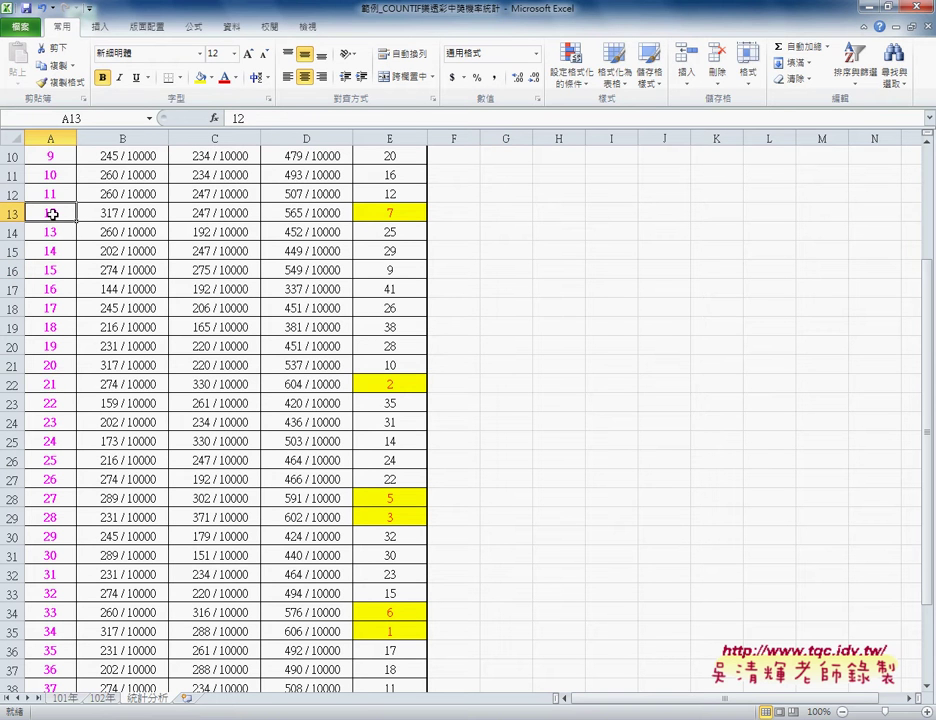
click(53, 385)
click(58, 497)
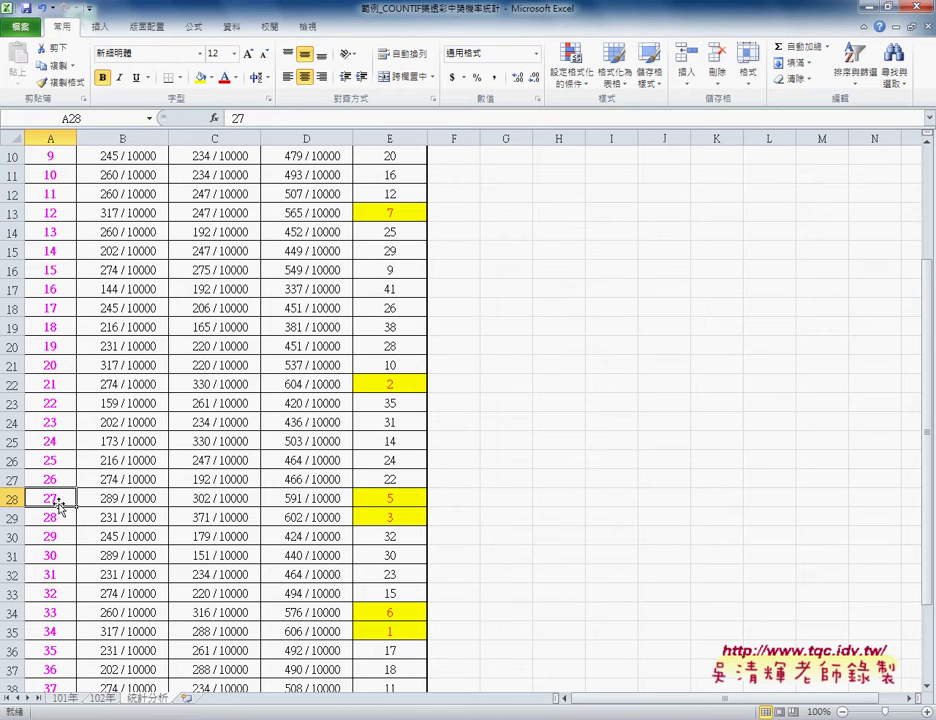
click(65, 517)
scroll(66, 517, down, 2)
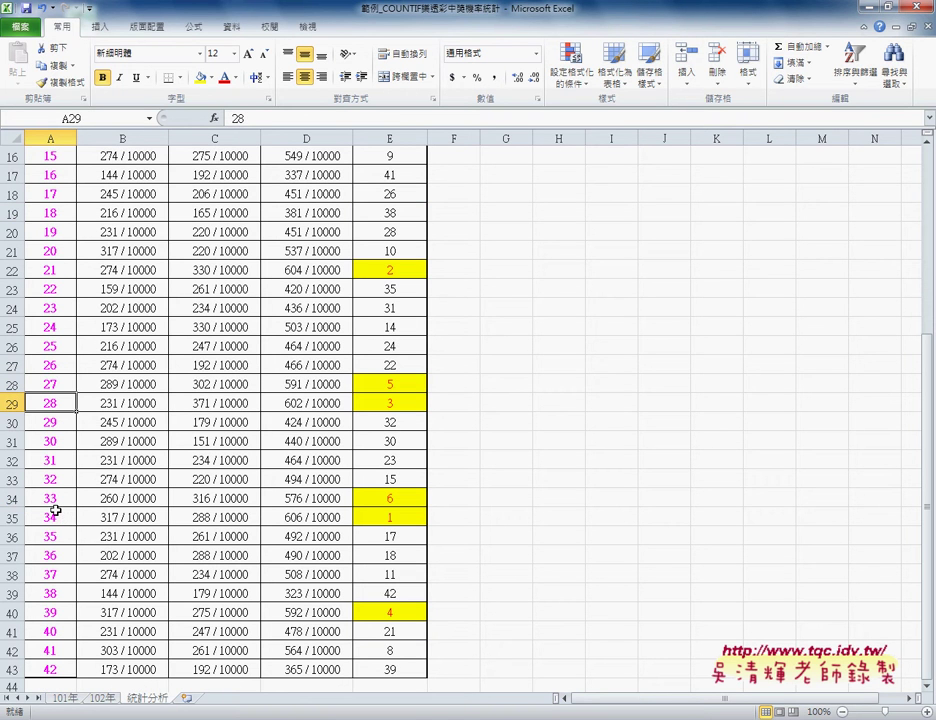
click(60, 496)
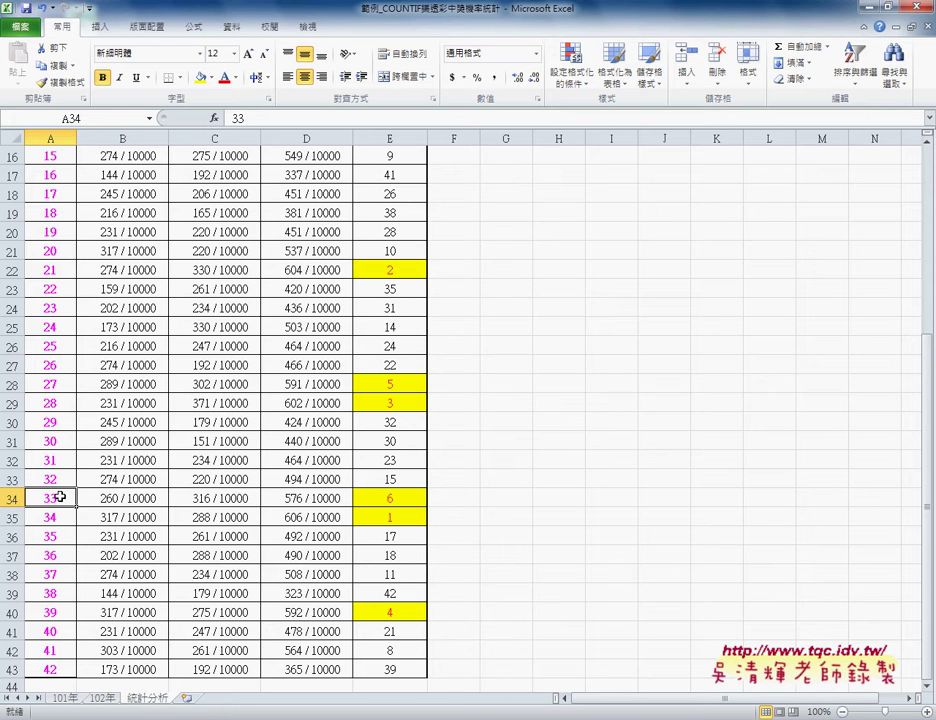
scroll(60, 497, up, 5)
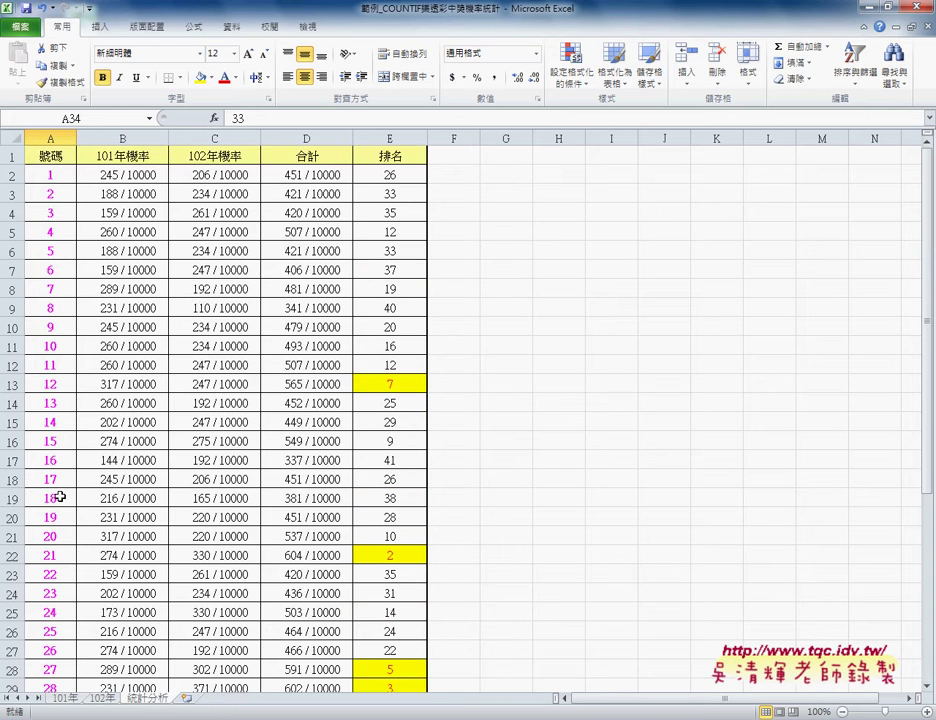
click(129, 178)
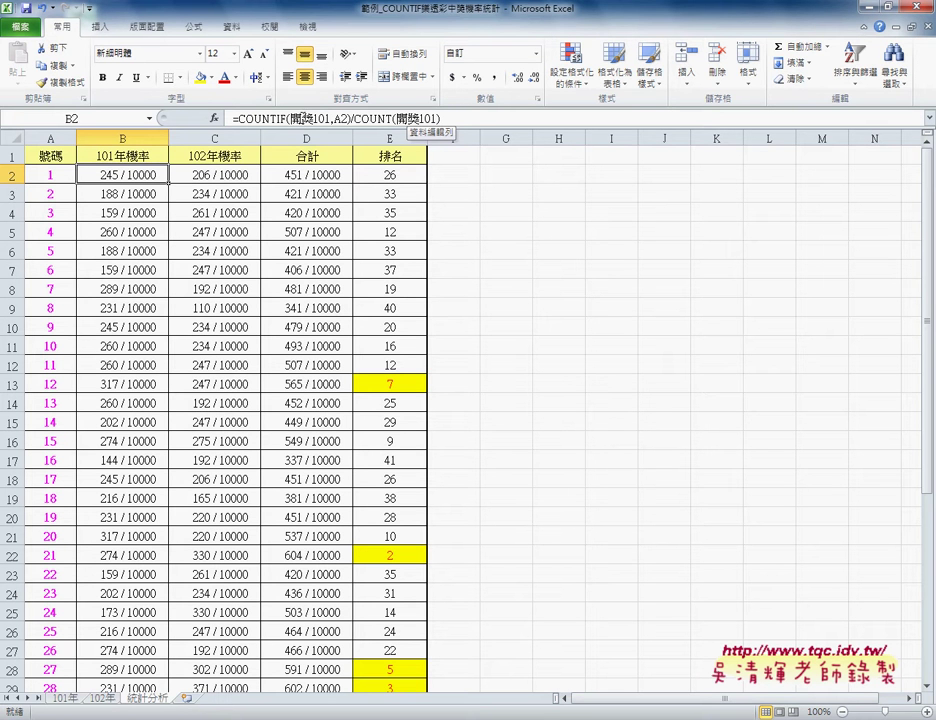
click(313, 176)
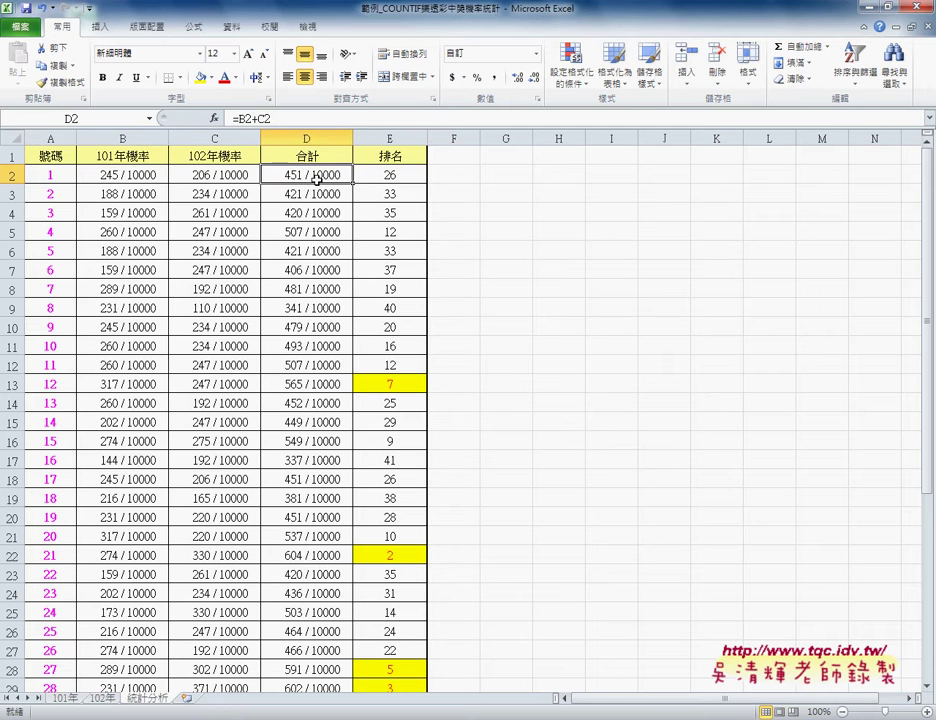
click(389, 177)
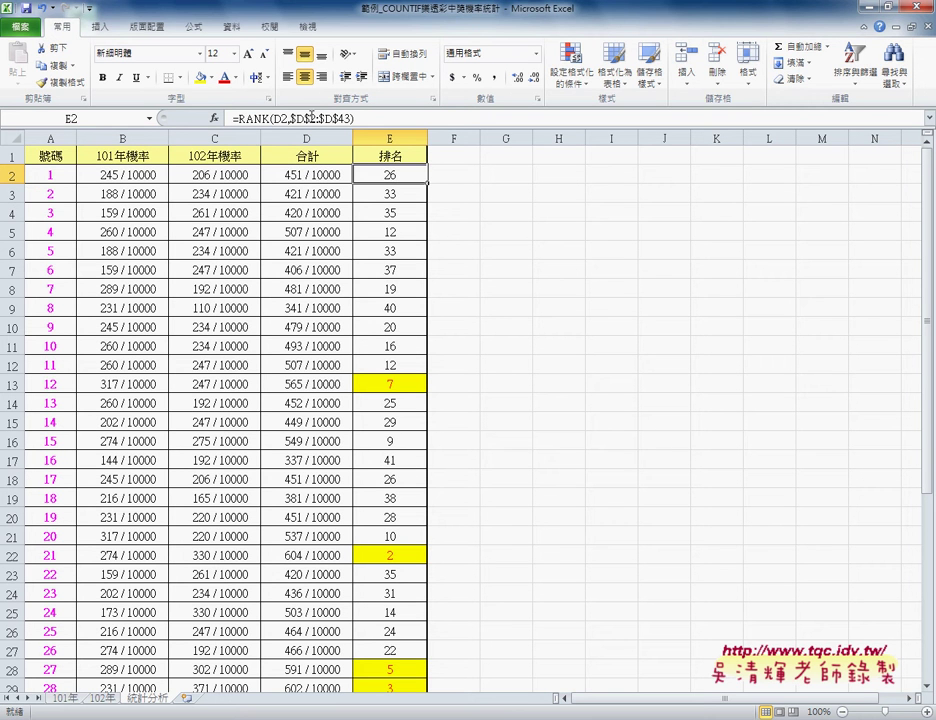
click(400, 383)
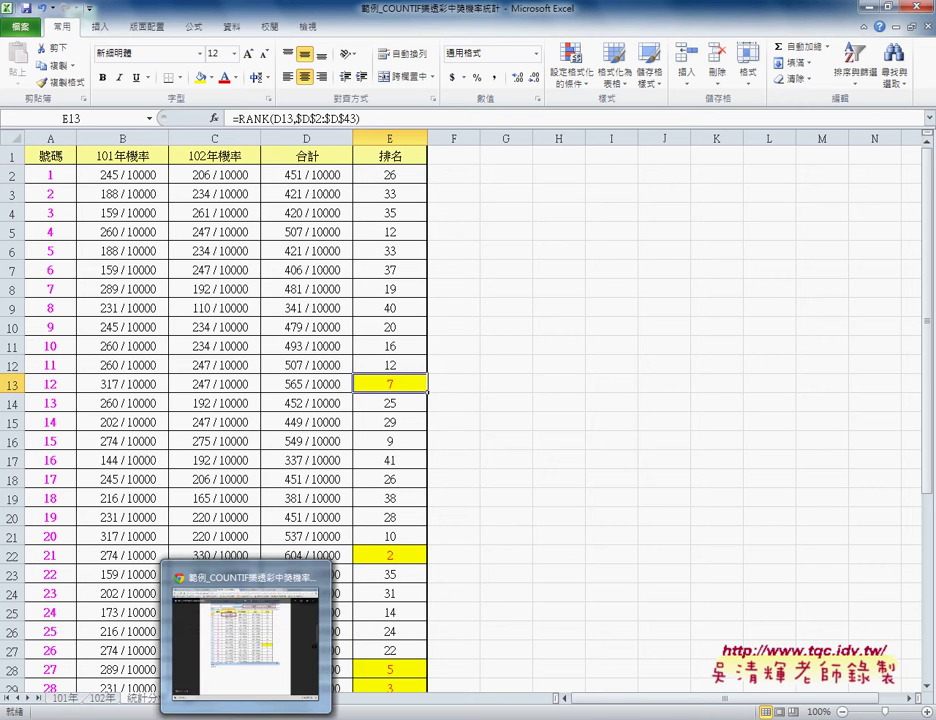
Step: Return to Google Drive and open the (解答) answer document's preview
click(245, 640)
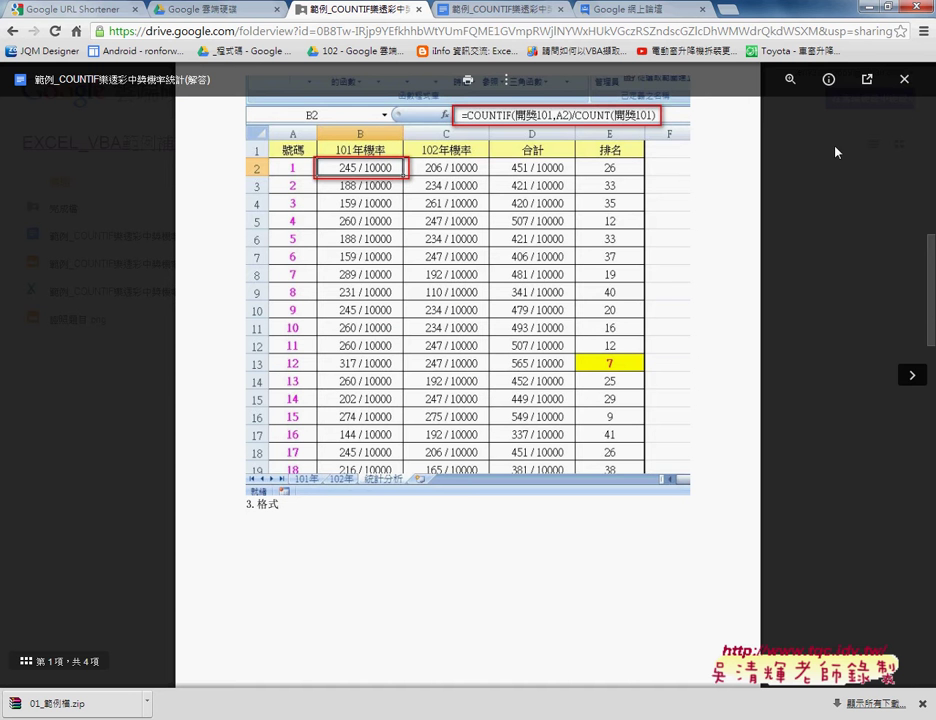
click(904, 78)
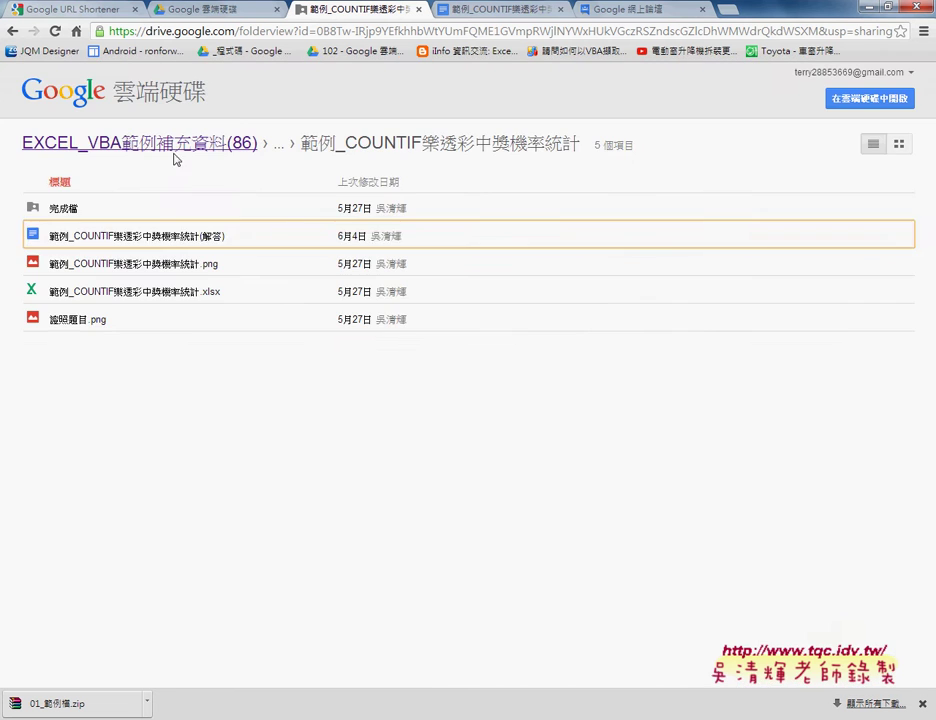
click(90, 243)
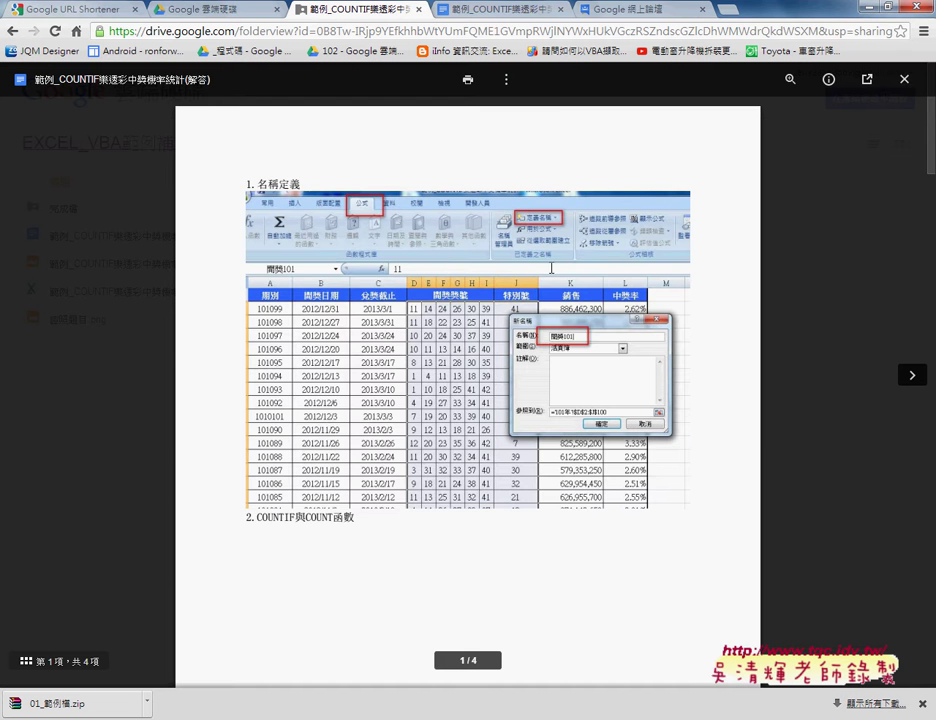
Step: Scroll the answer preview to page 4, step 6 前7名紅色粗體
scroll(491, 372, down, 4)
scroll(491, 372, down, 2)
scroll(491, 372, down, 2)
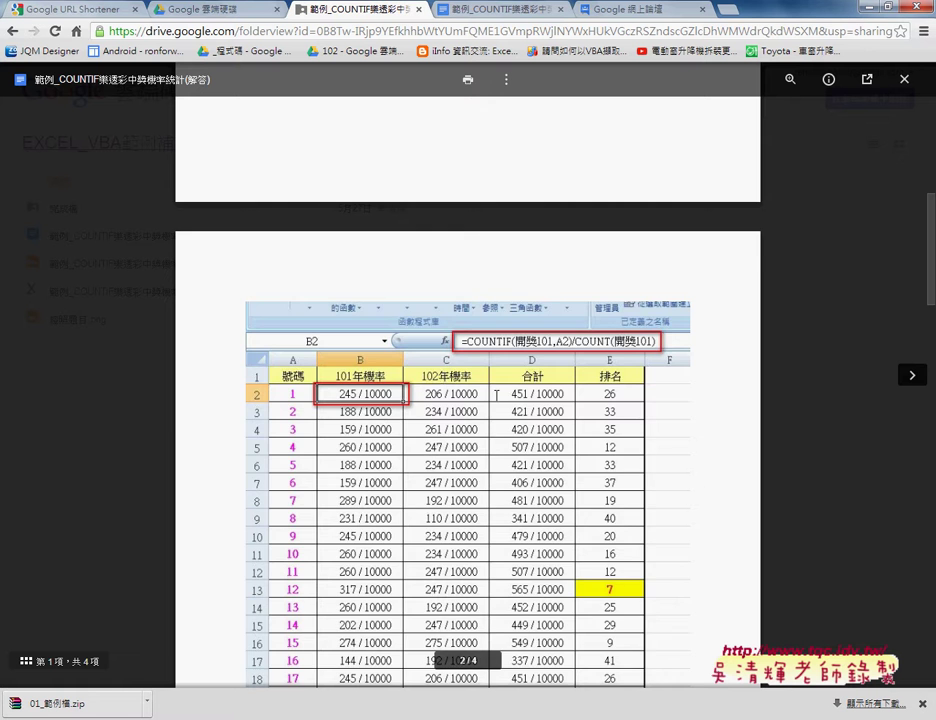
scroll(496, 396, down, 5)
scroll(496, 396, down, 3)
scroll(496, 396, down, 3)
scroll(496, 396, down, 3)
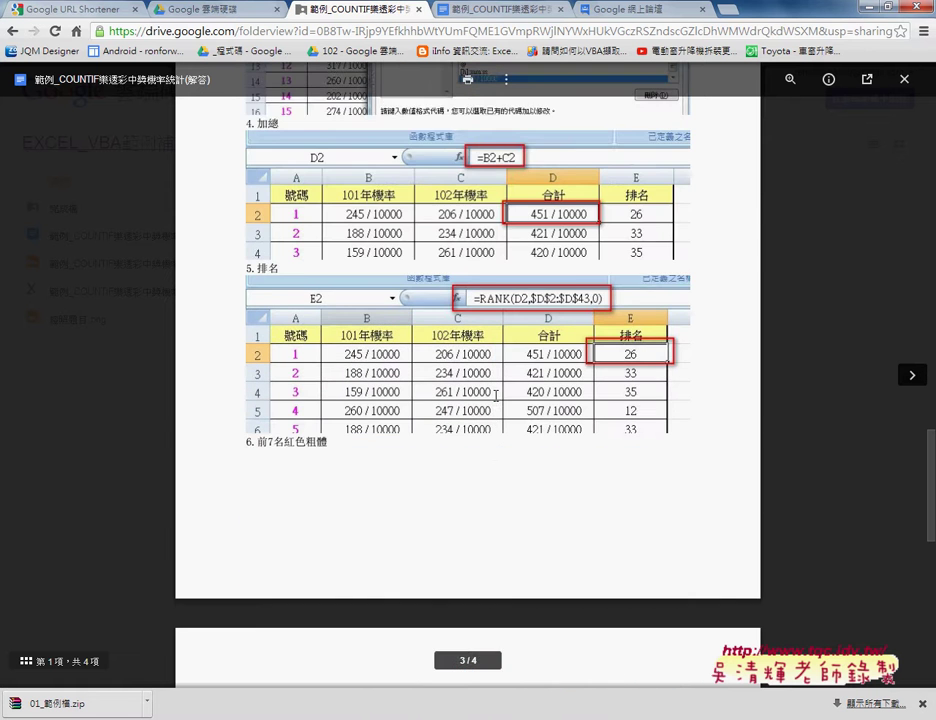
scroll(496, 396, down, 1)
scroll(496, 396, down, 3)
scroll(496, 396, down, 3)
scroll(496, 396, down, 5)
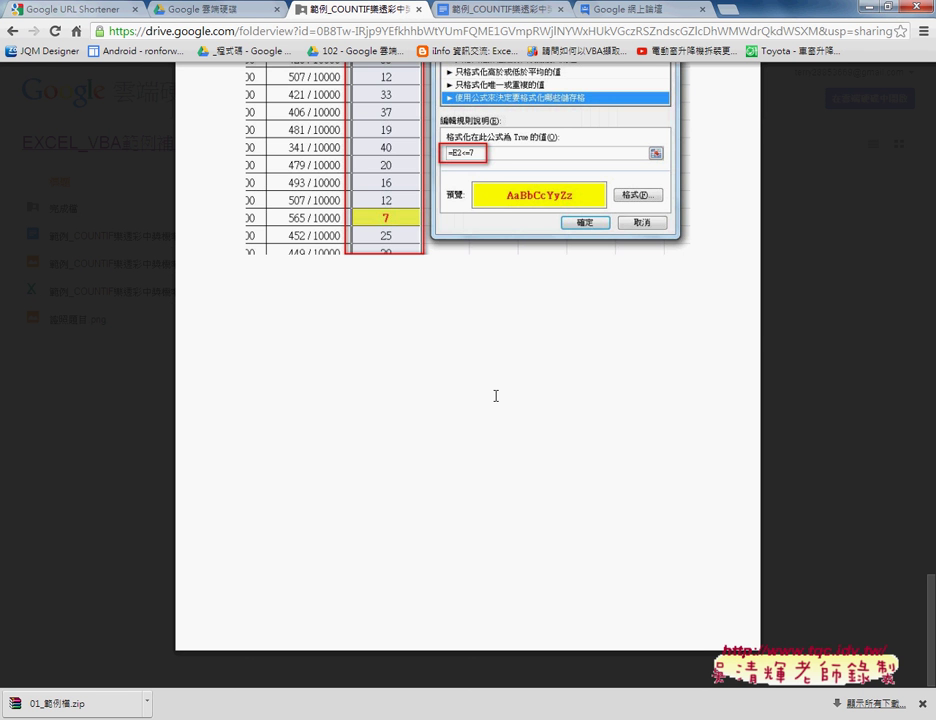
scroll(495, 396, up, 3)
scroll(495, 396, up, 1)
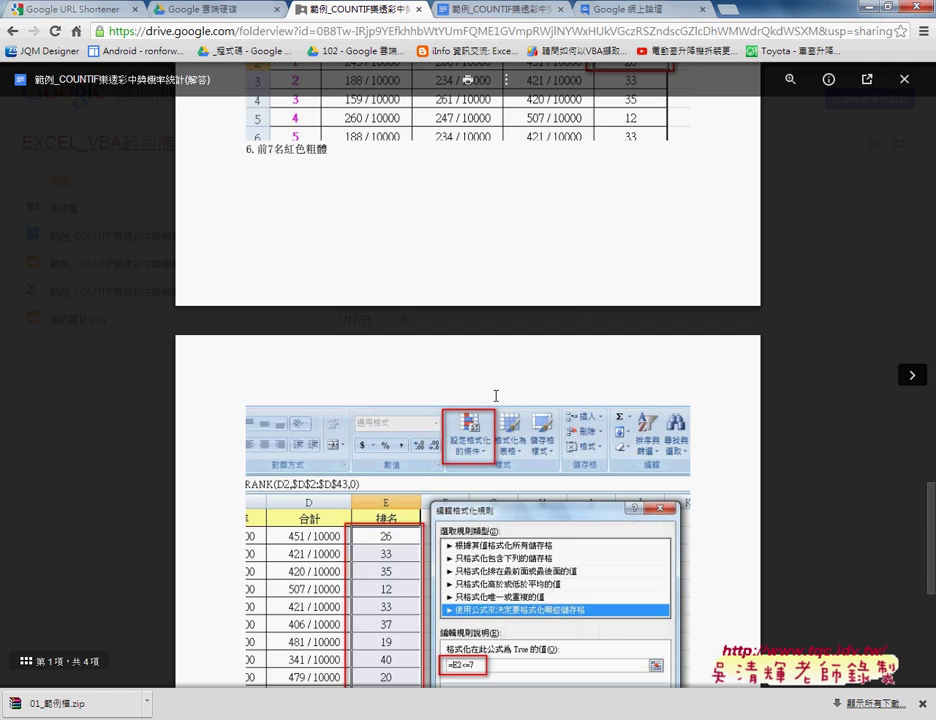